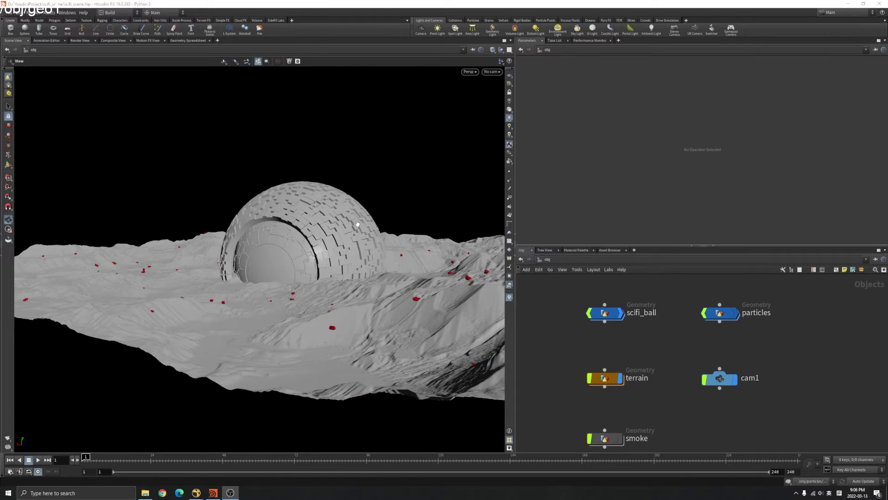
# Examine the sci-fi ball on the terrain from several angles and look over the scene's object nodes.
pyautogui.moveTo(360, 223); pyautogui.dragTo(398, 259)
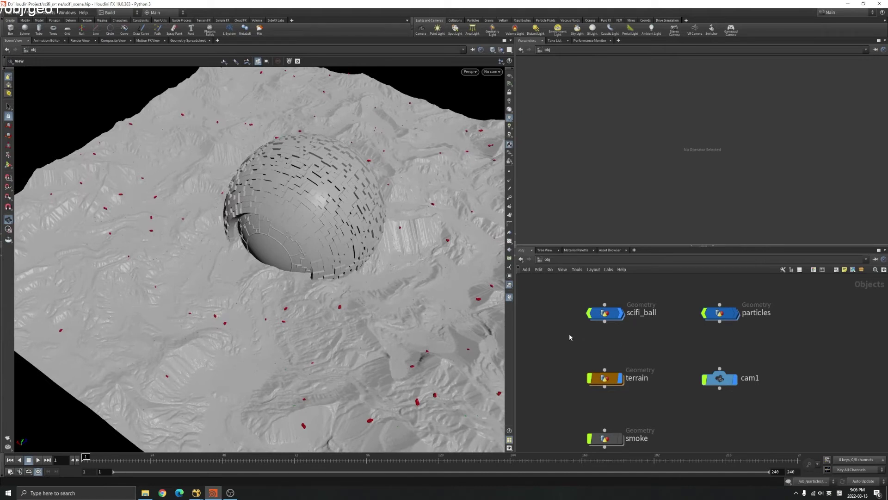
pyautogui.moveTo(329, 268); pyautogui.dragTo(326, 233)
pyautogui.scroll(5, 326, 233)
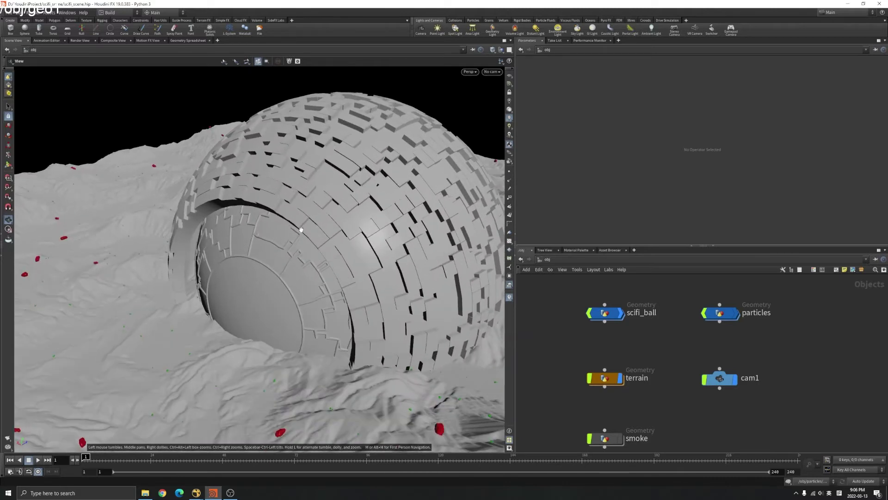
pyautogui.moveTo(331, 235); pyautogui.dragTo(324, 237)
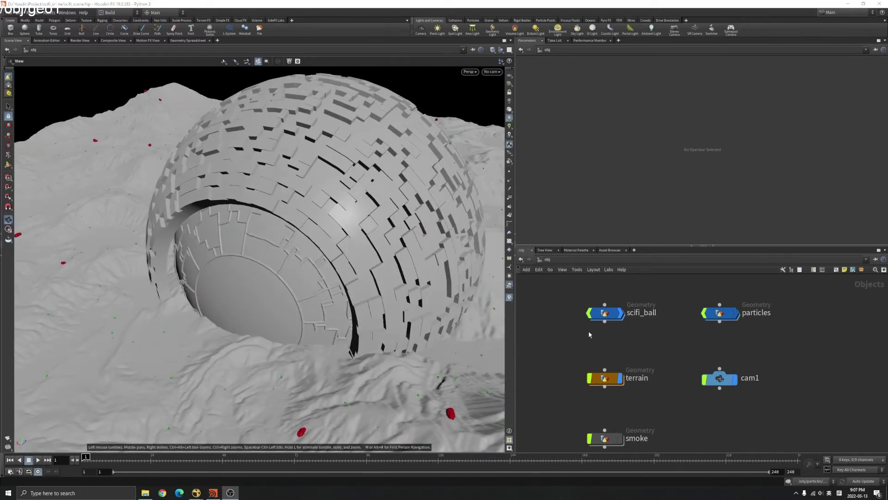
pyautogui.scroll(-1, 589, 334)
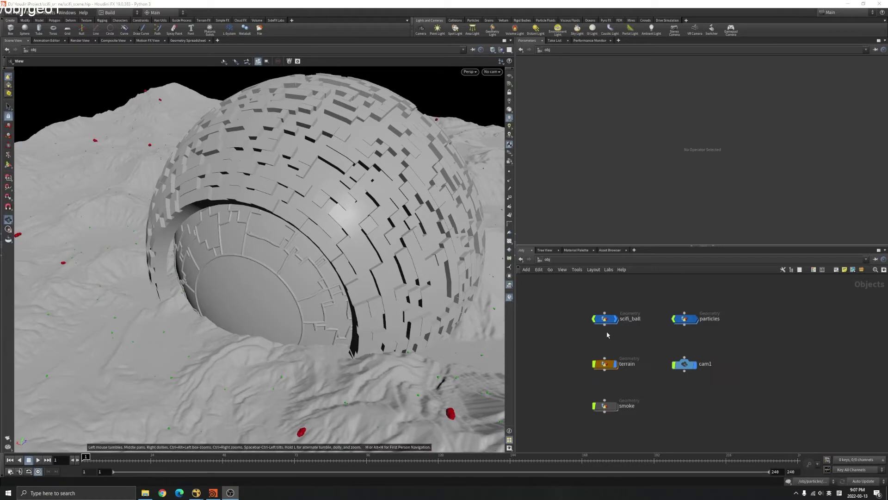
pyautogui.scroll(2, 597, 336)
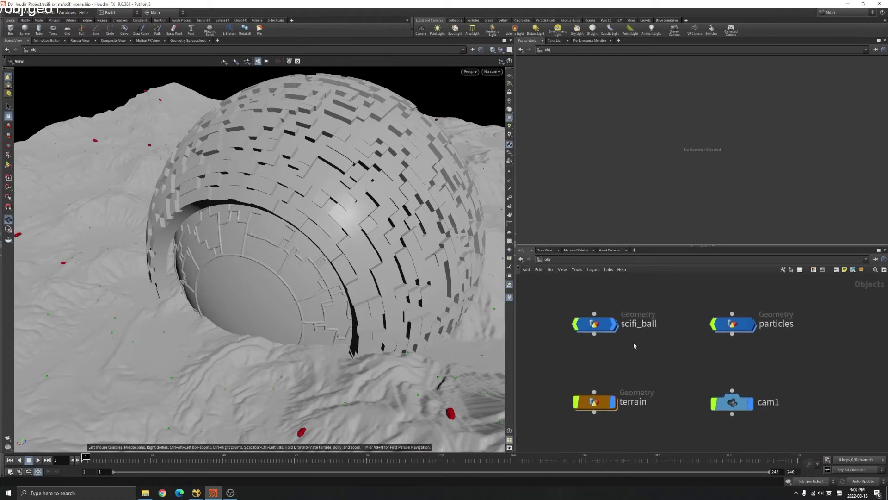
pyautogui.scroll(1, 634, 345)
pyautogui.scroll(-1, 638, 346)
pyautogui.scroll(1, 638, 343)
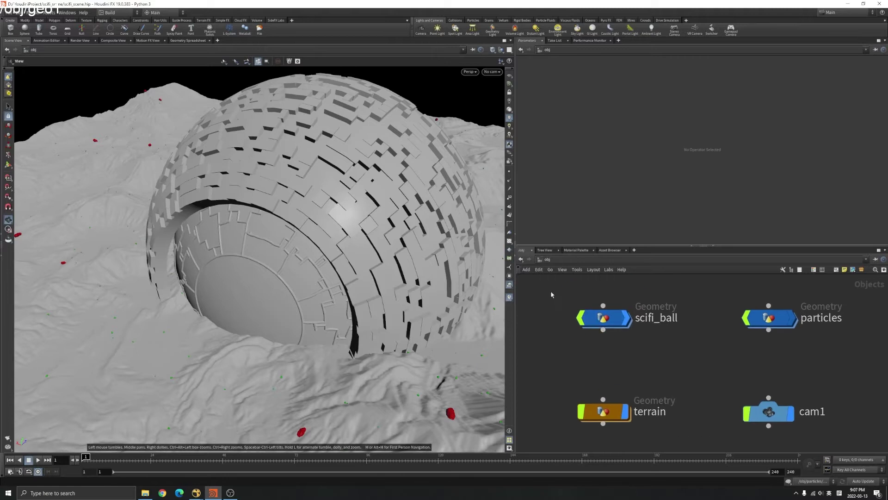
# Select the scifi_ball and terrain objects in turn to inspect each in the scene.
pyautogui.moveTo(550, 295); pyautogui.dragTo(702, 343)
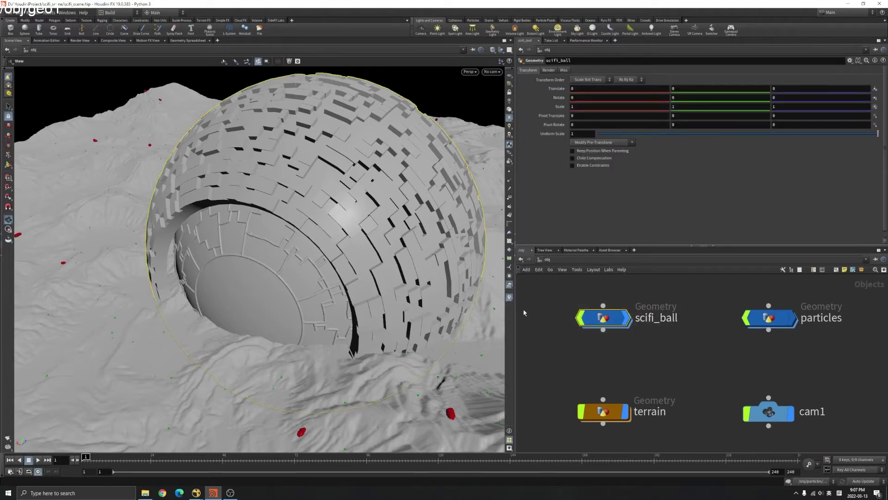
pyautogui.press('f')
pyautogui.moveTo(333, 182); pyautogui.dragTo(312, 163)
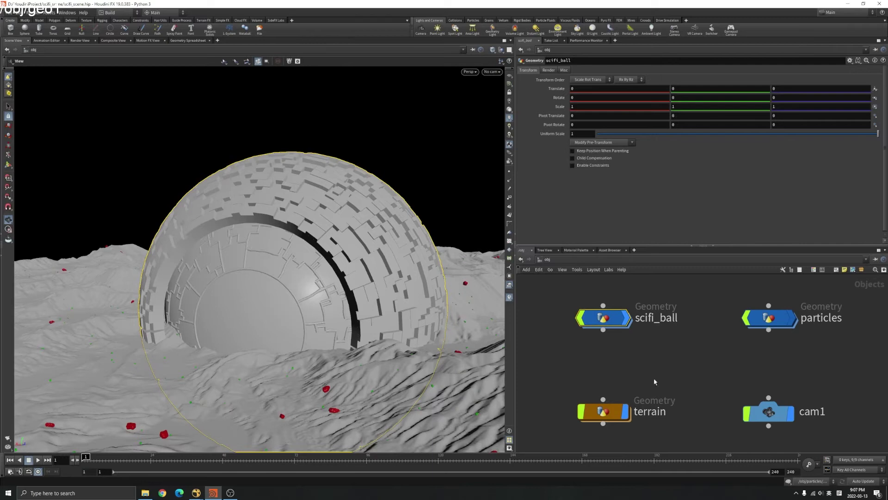
pyautogui.moveTo(656, 381); pyautogui.dragTo(662, 340, button='middle')
pyautogui.moveTo(549, 340); pyautogui.dragTo(637, 404)
pyautogui.press('h')
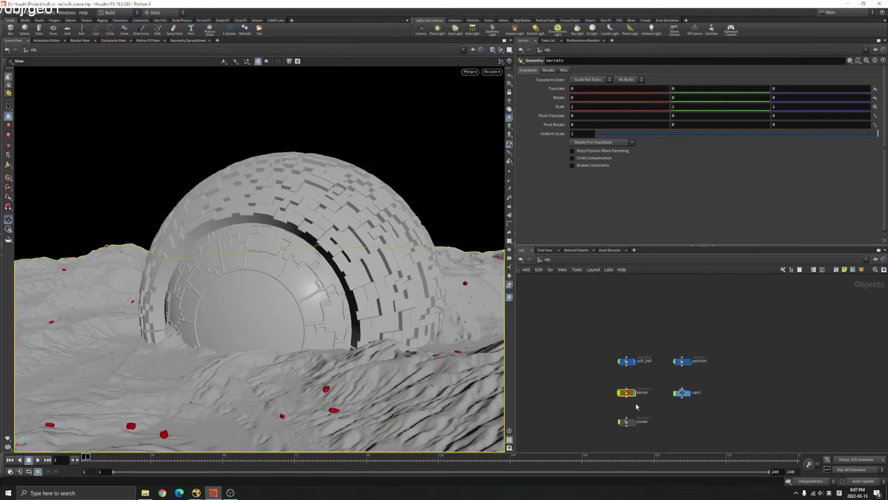
# Open the particles object's network and look at its niagara1 export node.
pyautogui.click(732, 352)
pyautogui.doubleClick(735, 351)
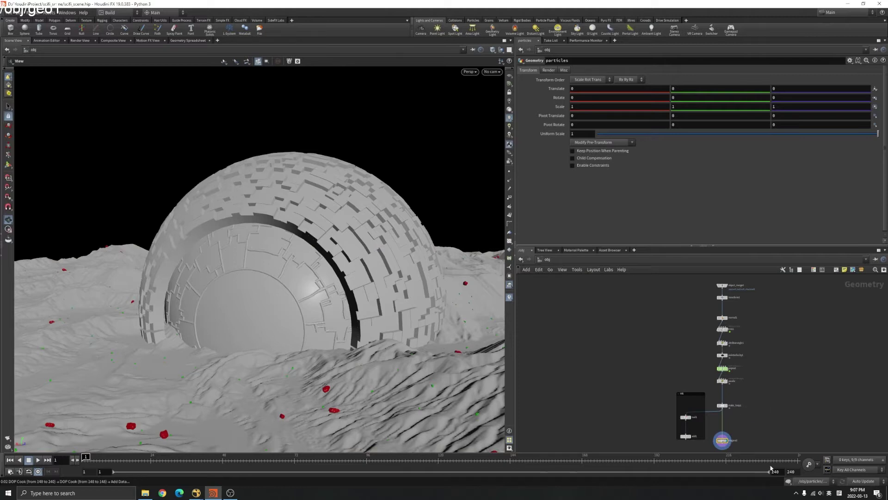
pyautogui.scroll(5, 733, 414)
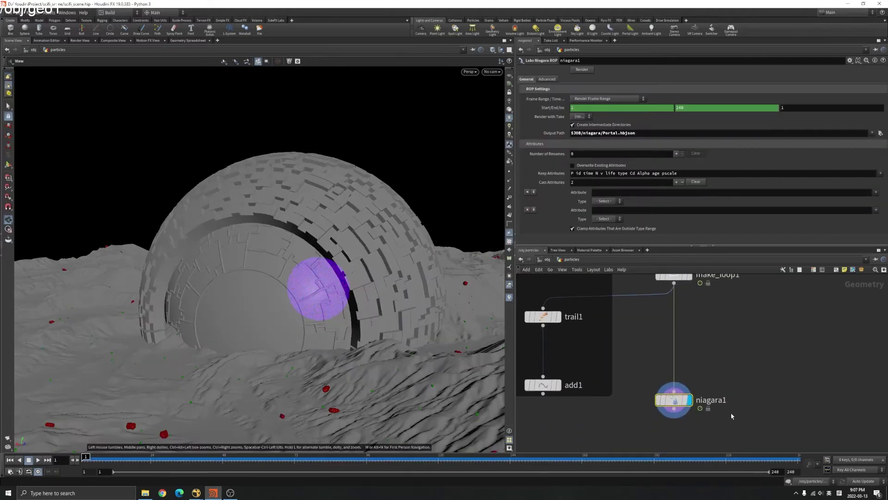
# Add a Labs Niagara ROP node beside niagara1 in the particles network.
pyautogui.click(772, 379)
pyautogui.press('Tab')
pyautogui.write('nia')
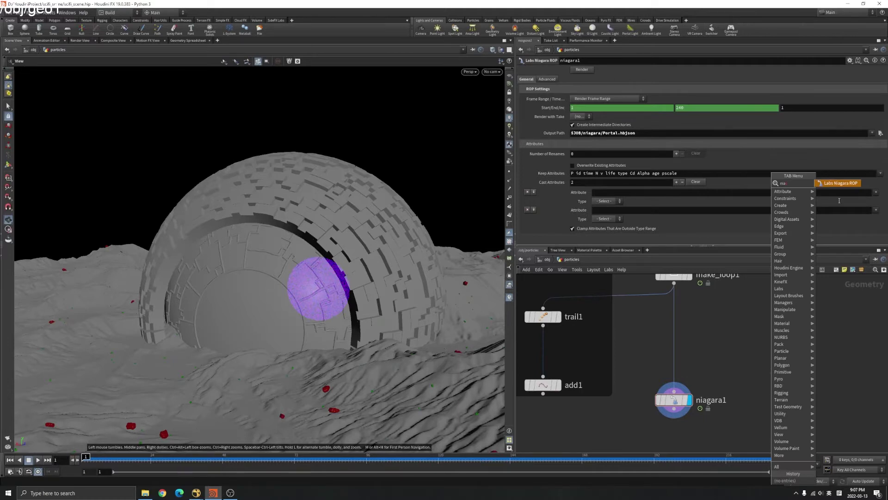
pyautogui.press('Return')
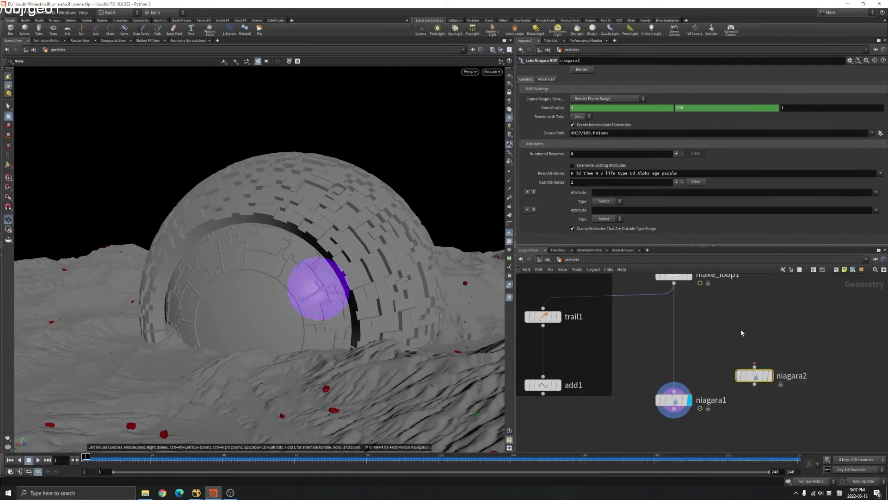
# Examine the output path and frame range settings of the niagara1 node.
pyautogui.click(674, 399)
pyautogui.tripleClick(584, 133)
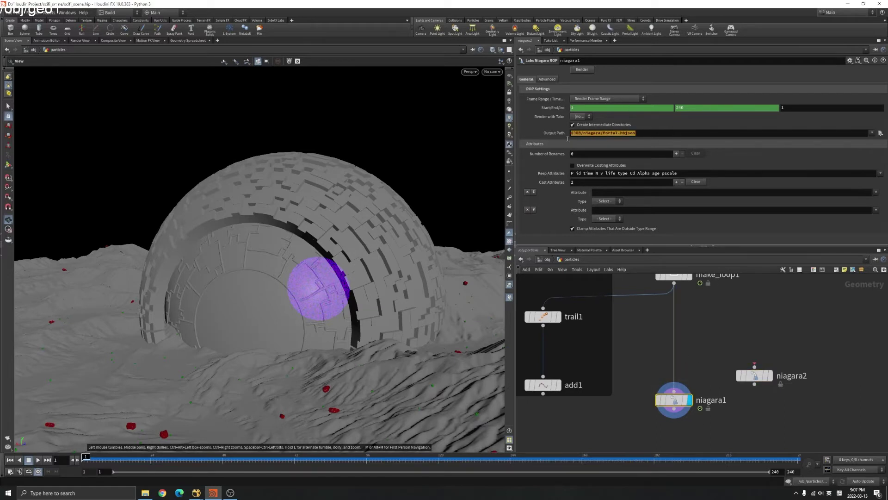
pyautogui.click(686, 133)
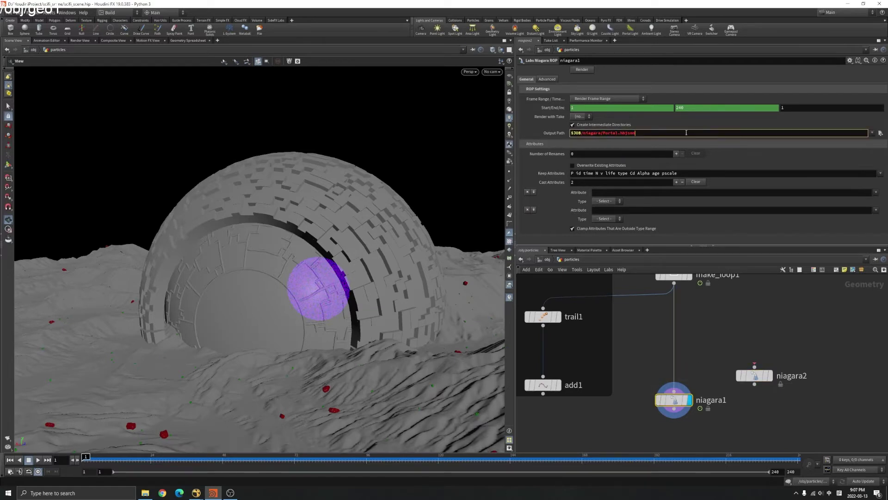
pyautogui.click(599, 101)
pyautogui.click(600, 100)
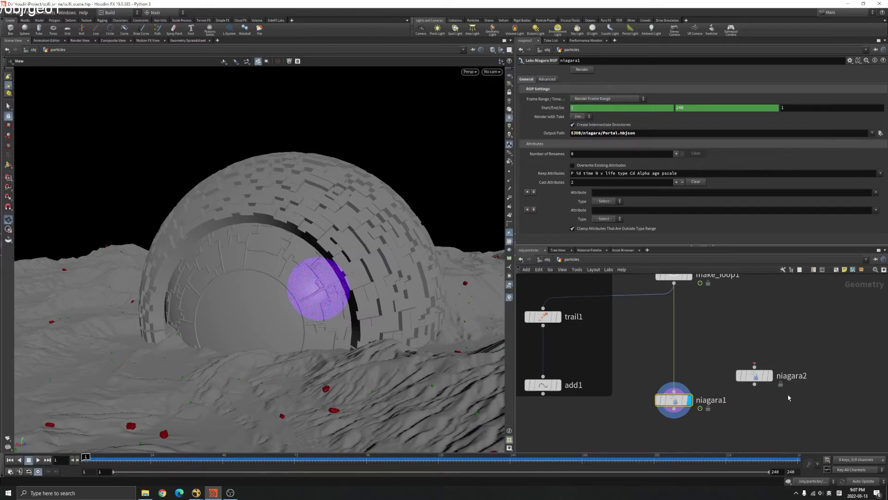
# Delete the unconnected niagara2 node and return to the object level.
pyautogui.moveTo(800, 395); pyautogui.dragTo(728, 326)
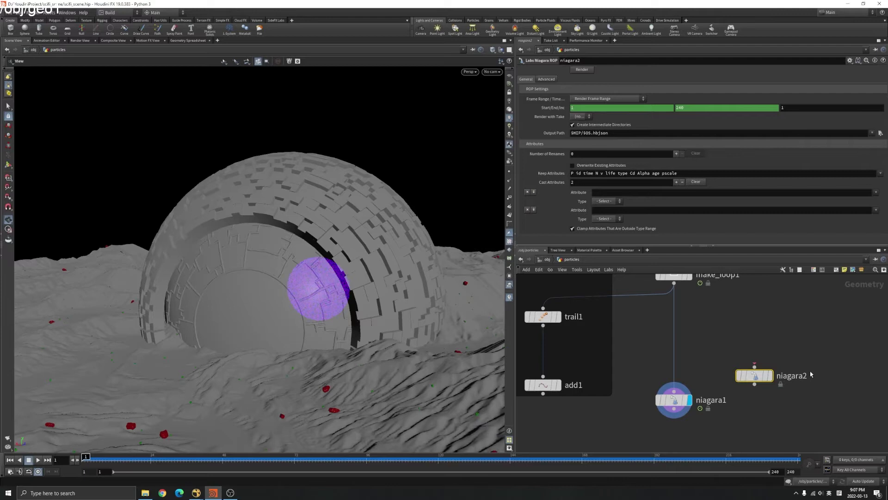
pyautogui.press('Delete')
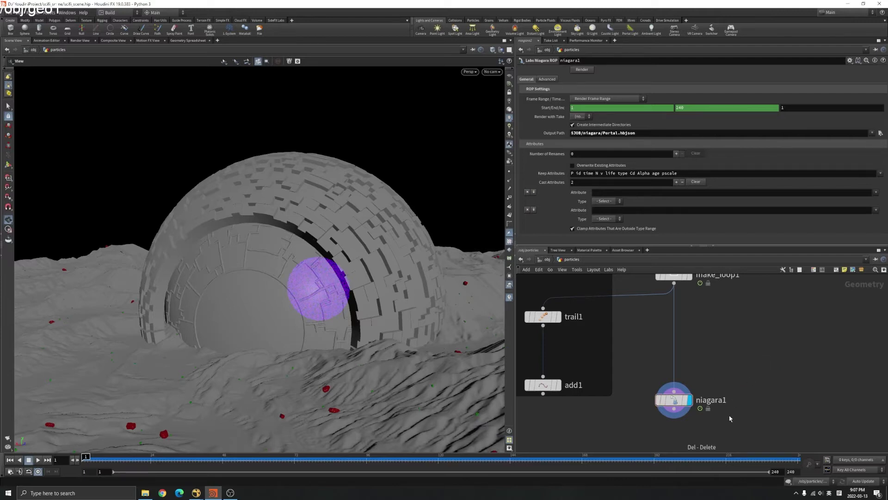
pyautogui.moveTo(731, 415); pyautogui.dragTo(689, 366)
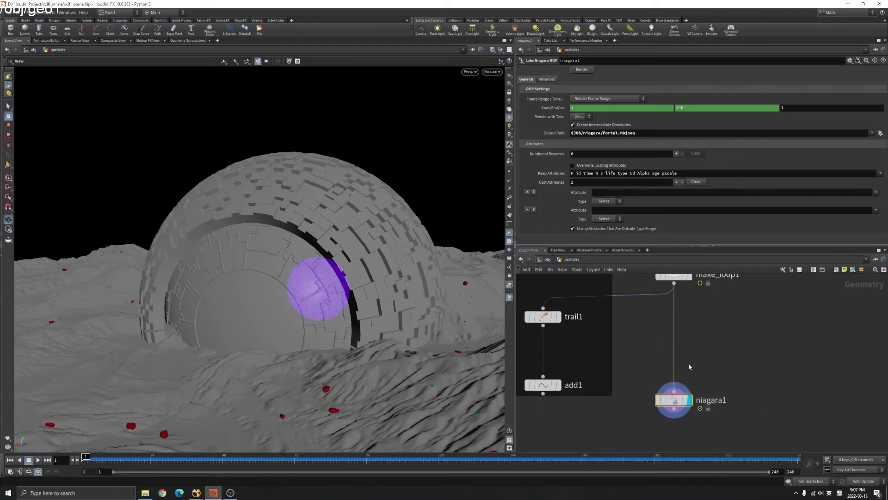
pyautogui.click(547, 260)
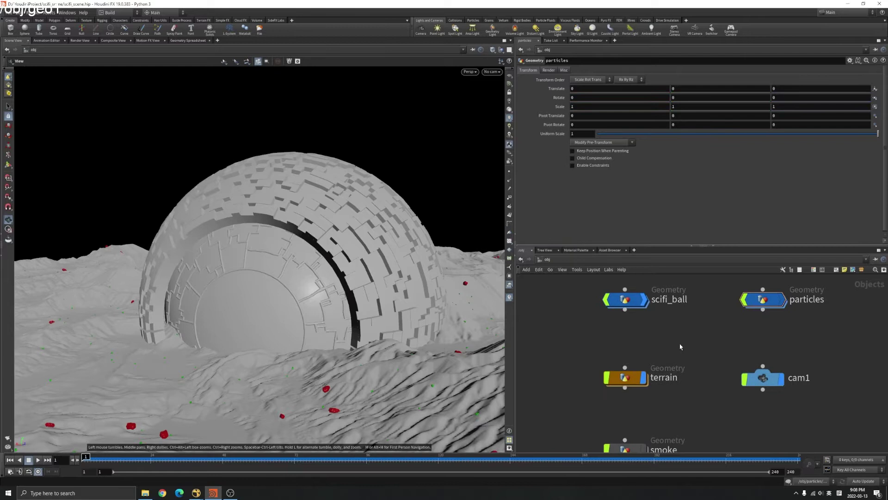
# Create a new Geometry object in the empty area near the particles and cam1 nodes.
pyautogui.moveTo(670, 312); pyautogui.dragTo(674, 331, button='middle')
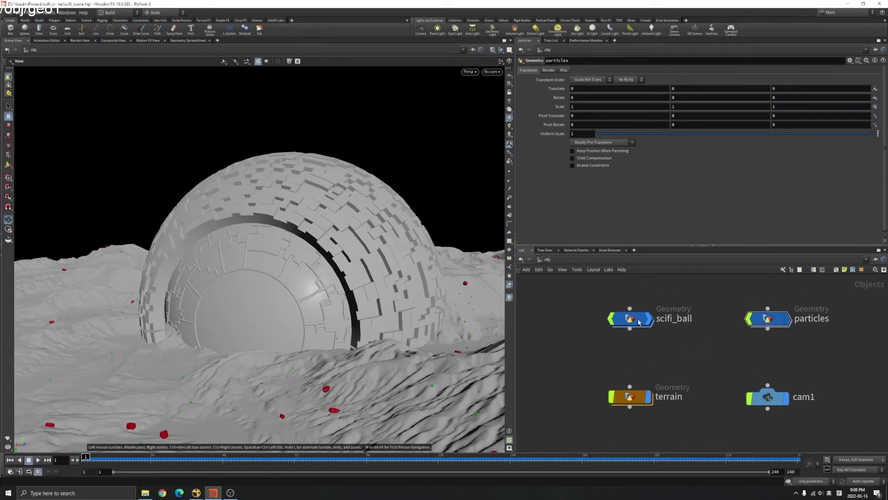
pyautogui.press('h')
pyautogui.press('Tab')
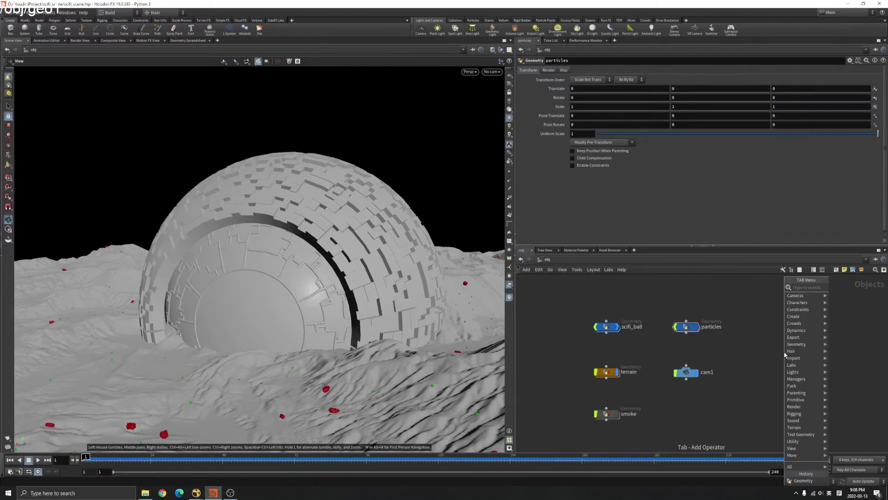
pyautogui.write('geo')
pyautogui.press('Return')
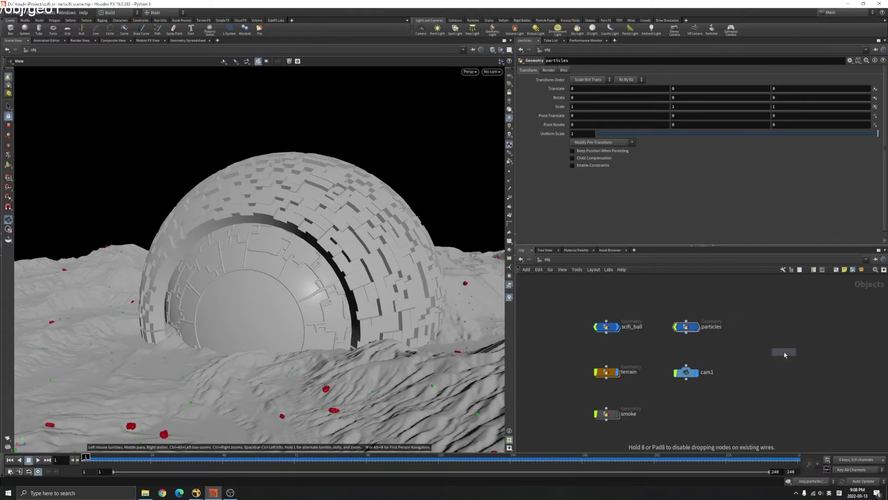
pyautogui.click(785, 353)
# Rename the new Geometry object to scifi_ship.
pyautogui.scroll(5, 785, 352)
pyautogui.click(834, 353)
pyautogui.moveTo(835, 353); pyautogui.dragTo(814, 354)
pyautogui.press('BackSpace')
pyautogui.press('BackSpace')
pyautogui.write('sci')
pyautogui.press('BackSpace')
pyautogui.press('BackSpace')
pyautogui.press('BackSpace')
pyautogui.press('shift')
pyautogui.write('scish')
pyautogui.press('BackSpace')
pyautogui.press('BackSpace')
pyautogui.write('fi_ship')
pyautogui.press('Return')
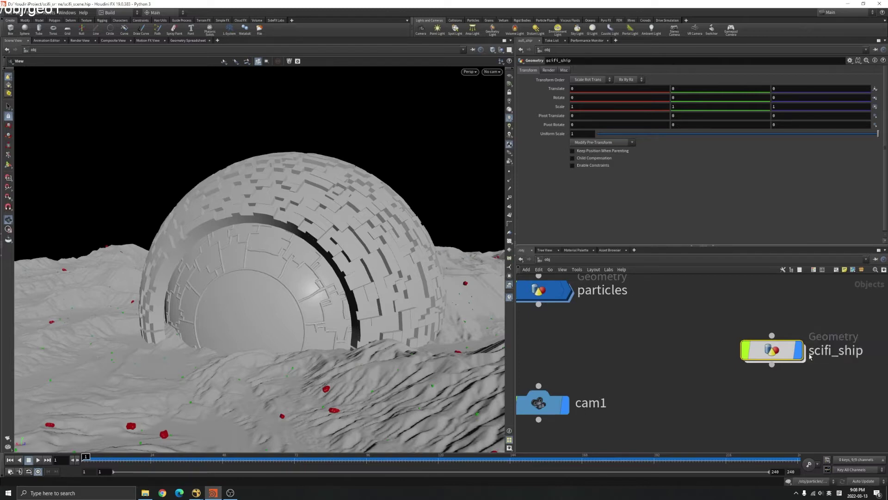
# Copy all the nodes inside the scifi_ship asset of the scifi_ball object.
pyautogui.doubleClick(789, 356)
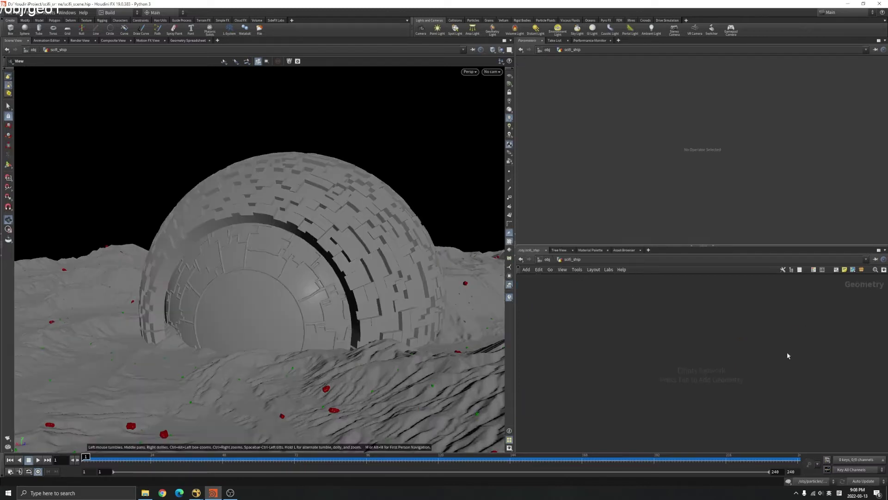
pyautogui.click(547, 260)
pyautogui.scroll(4, 620, 336)
pyautogui.doubleClick(596, 332)
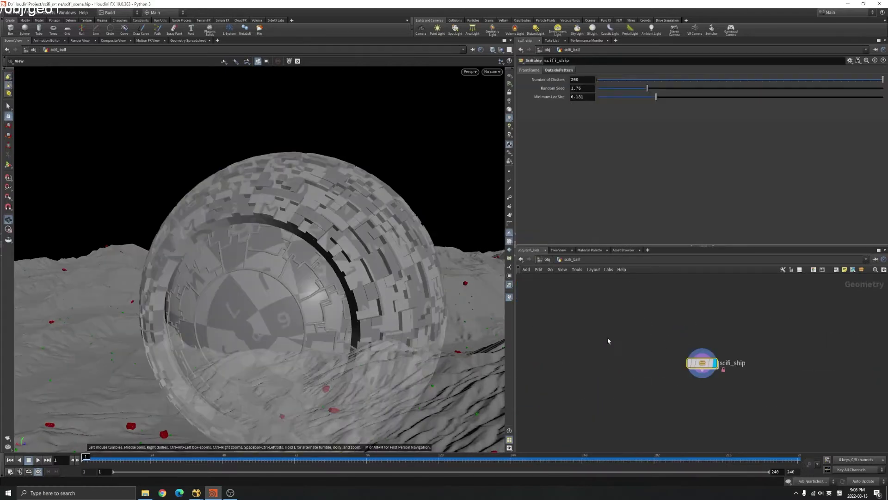
pyautogui.doubleClick(702, 363)
pyautogui.hotkey('ctrl', 'c')
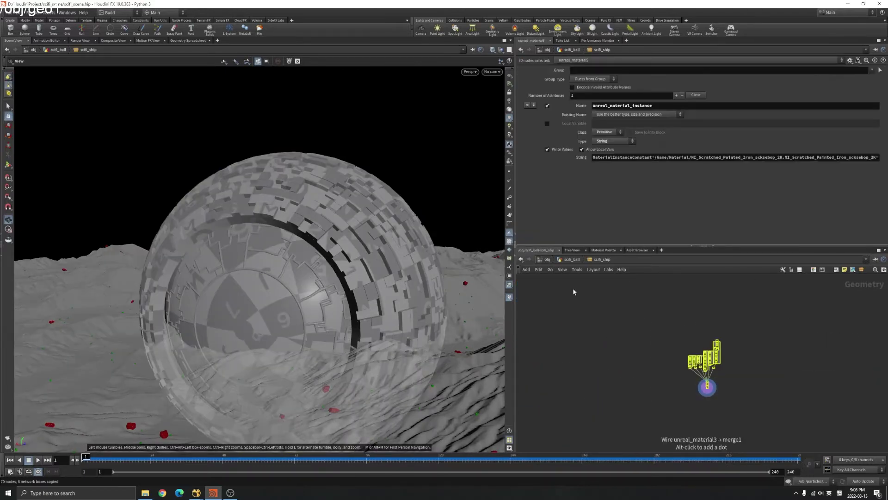
# Paste the copied nodes into the new scifi_ship geometry object's empty network.
pyautogui.click(547, 259)
pyautogui.doubleClick(781, 367)
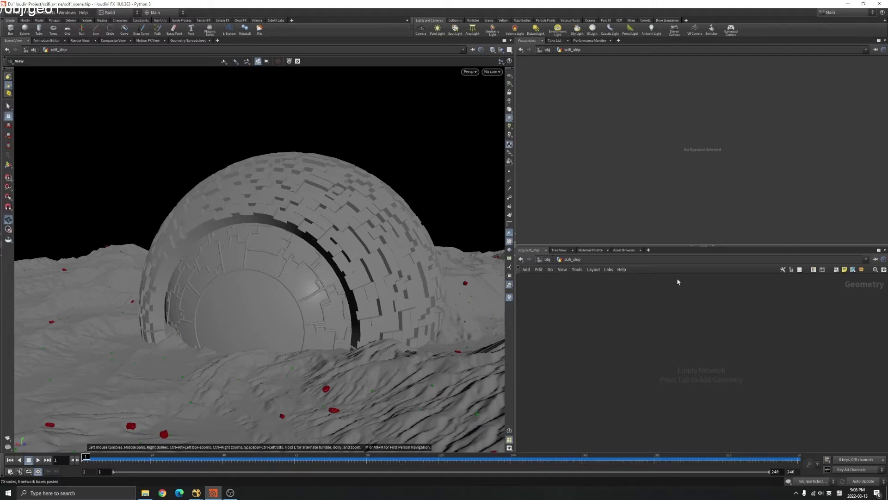
pyautogui.hotkey('ctrl', 'v')
pyautogui.scroll(-6, 667, 319)
pyautogui.click(846, 390)
# Hide the other objects in the viewport so only the ship geometry is displayed.
pyautogui.click(501, 50)
pyautogui.click(515, 72)
pyautogui.scroll(-3, 353, 269)
pyautogui.moveTo(361, 275)
pyautogui.mouseDown()
pyautogui.moveTo(383, 265)
pyautogui.moveTo(354, 270)
pyautogui.mouseUp()
pyautogui.scroll(-4, 694, 375)
# Set the display flag on the SHIP null node and frame the ship in the viewport.
pyautogui.moveTo(691, 430); pyautogui.dragTo(671, 402, button='middle')
pyautogui.scroll(6, 670, 402)
pyautogui.scroll(3, 672, 402)
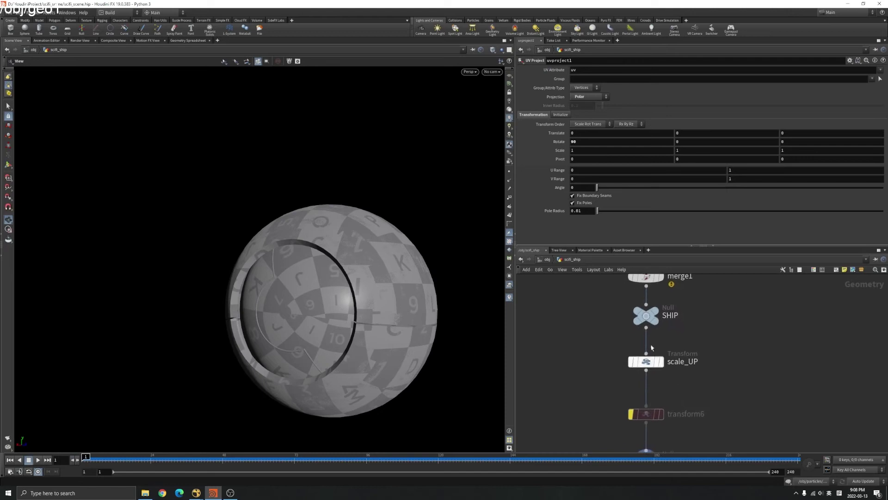
pyautogui.click(655, 310)
pyautogui.press('f')
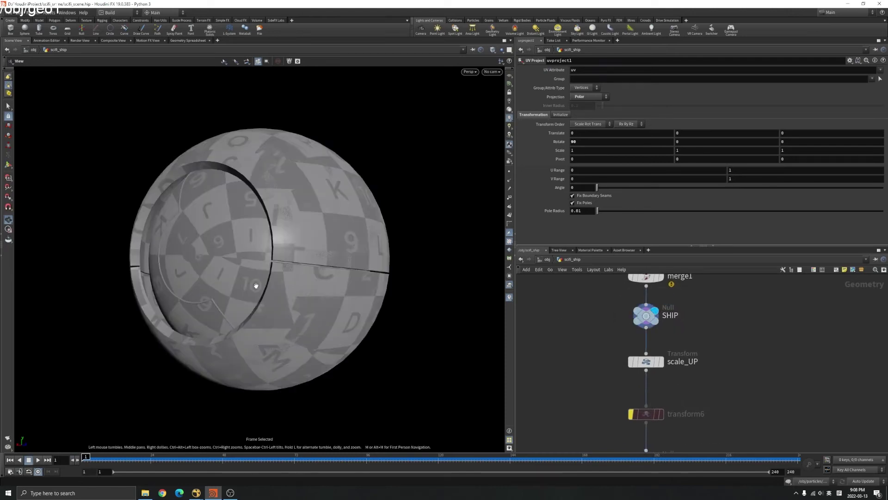
# Inspect the displayed ship from several angles and look over the node groups that build it.
pyautogui.moveTo(244, 277); pyautogui.dragTo(301, 173)
pyautogui.moveTo(300, 173); pyautogui.dragTo(199, 236, button='right')
pyautogui.moveTo(199, 235); pyautogui.dragTo(233, 319, button='middle')
pyautogui.scroll(-6, 635, 338)
pyautogui.scroll(6, 663, 309)
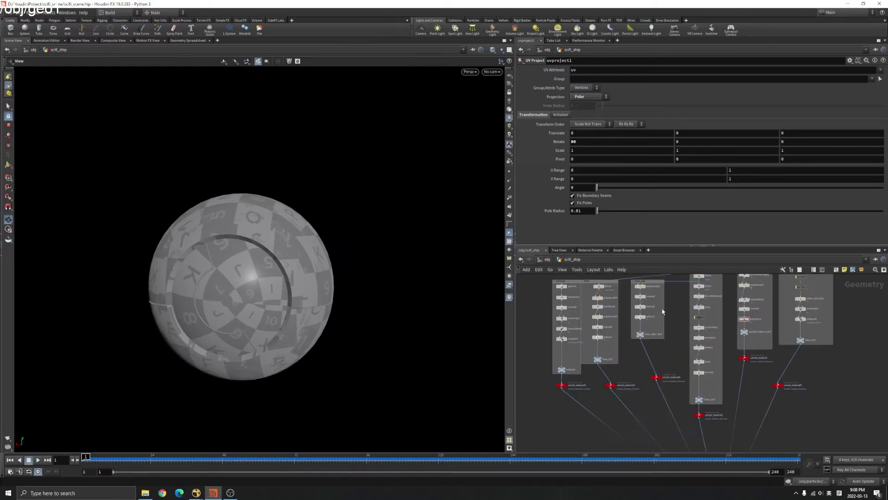
pyautogui.moveTo(283, 260); pyautogui.dragTo(302, 265)
pyautogui.scroll(-5, 663, 345)
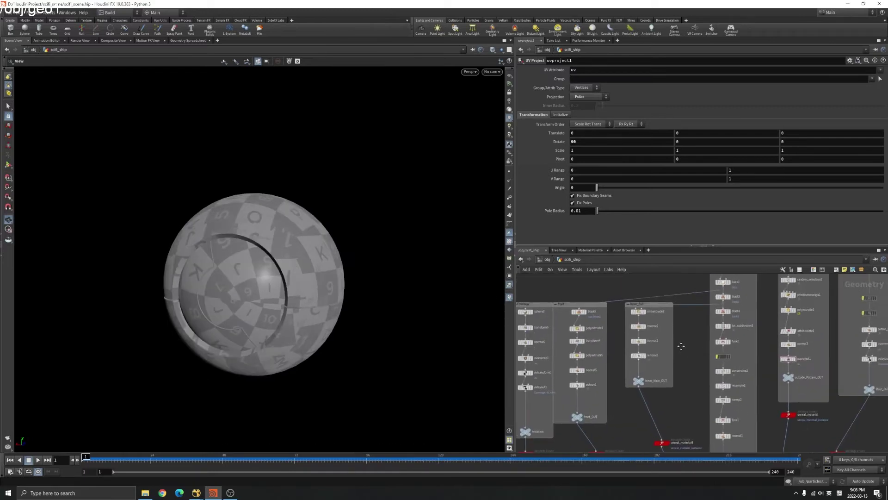
# Select all the nodes in the scifi_ship network and collapse them into a subnetwork.
pyautogui.click(547, 259)
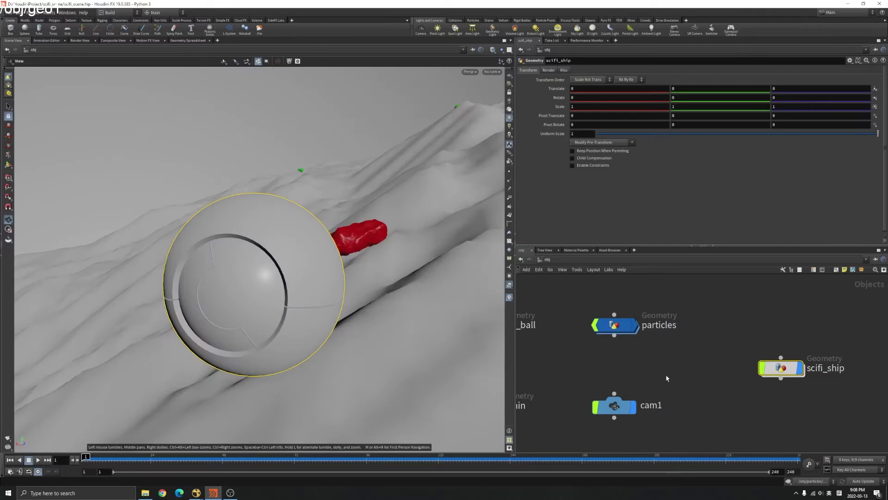
pyautogui.doubleClick(777, 369)
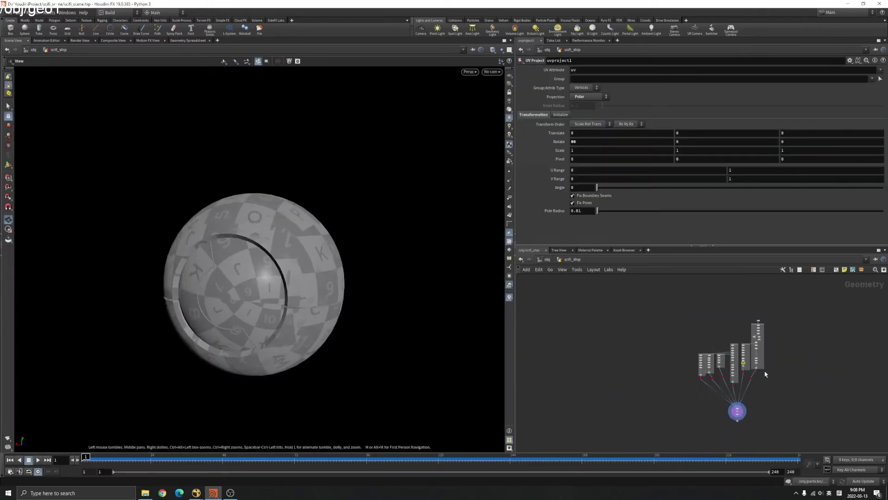
pyautogui.moveTo(591, 290); pyautogui.dragTo(787, 424)
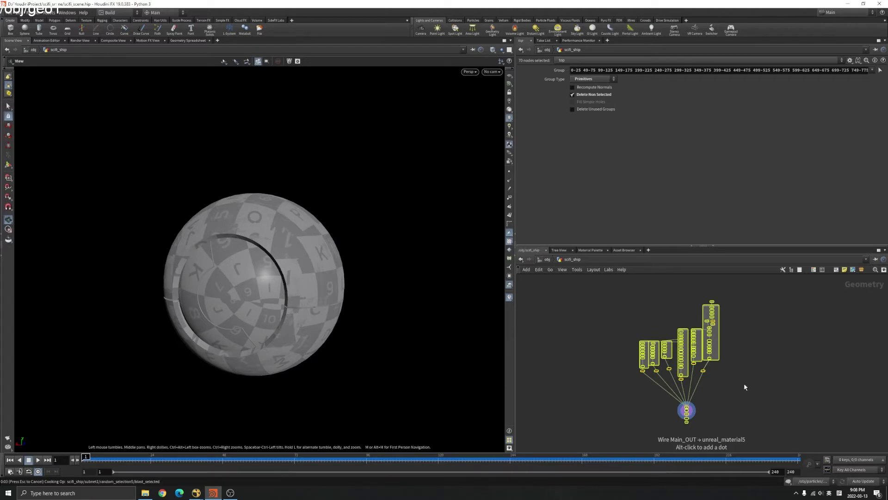
pyautogui.hotkey('shift', 'c')
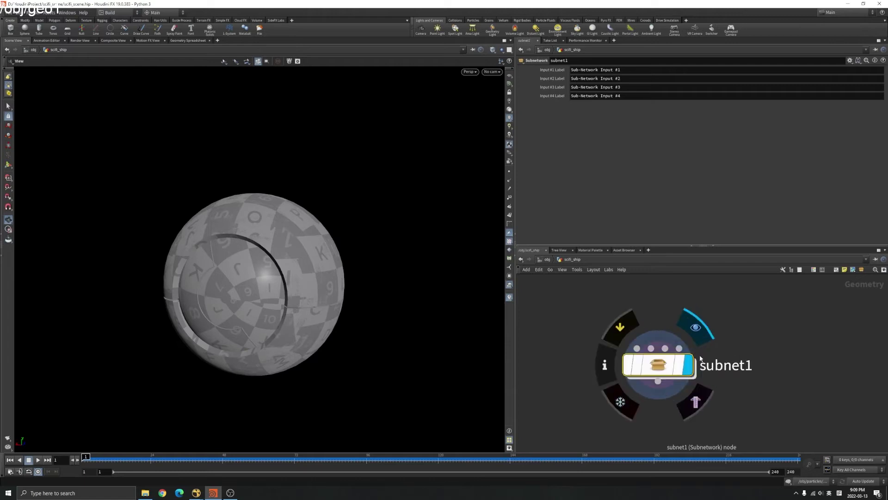
# Rename the new subnetwork node as sci_ball.
pyautogui.moveTo(759, 402); pyautogui.dragTo(633, 330)
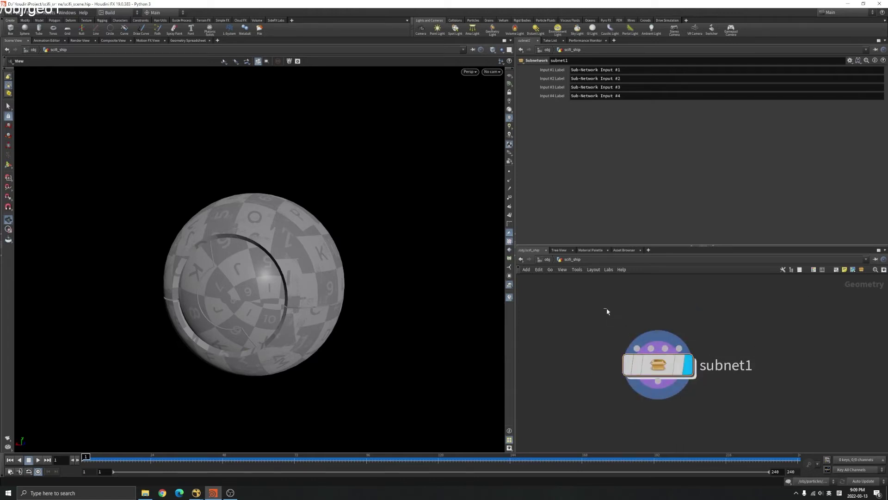
pyautogui.press('F2')
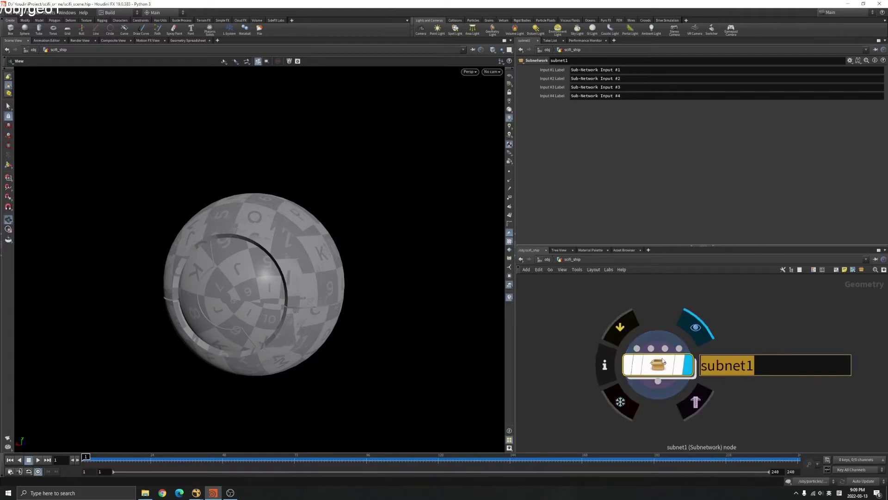
pyautogui.write('sci_ball')
pyautogui.press('Return')
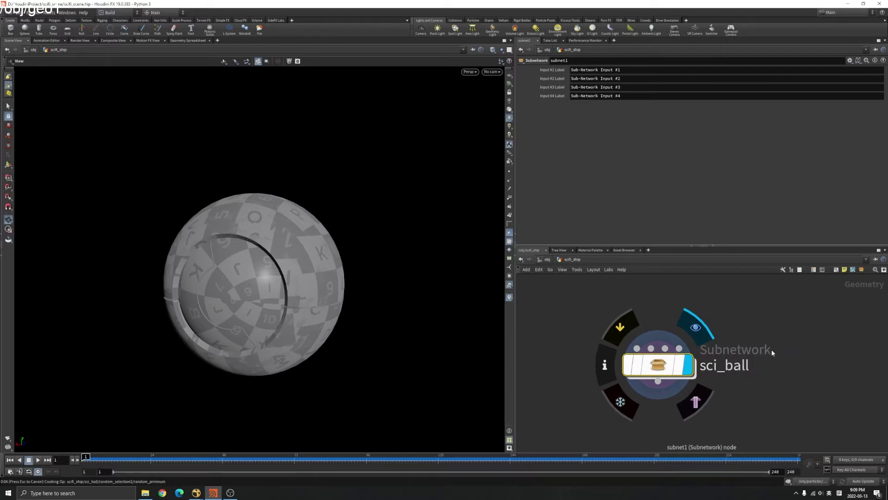
pyautogui.press('Return')
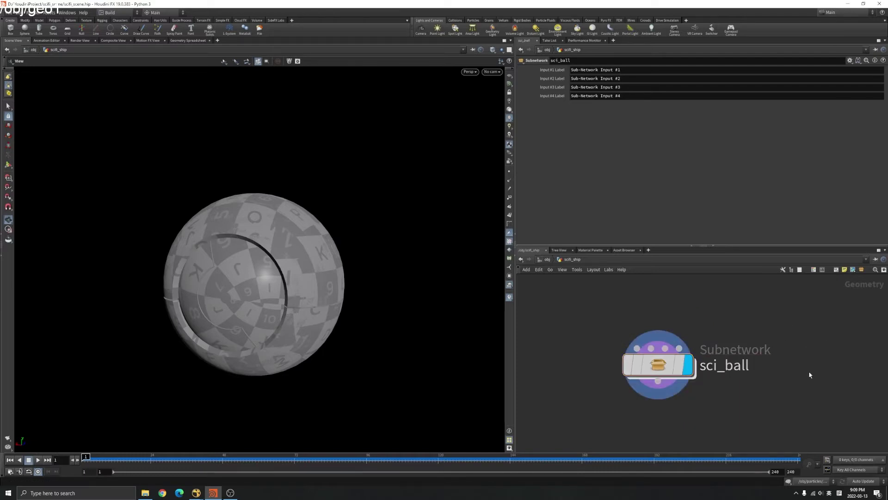
# Start creating a digital asset from the sci_ball subnetwork, with sci_ball as the operator name without the user prefix.
pyautogui.click(660, 367)
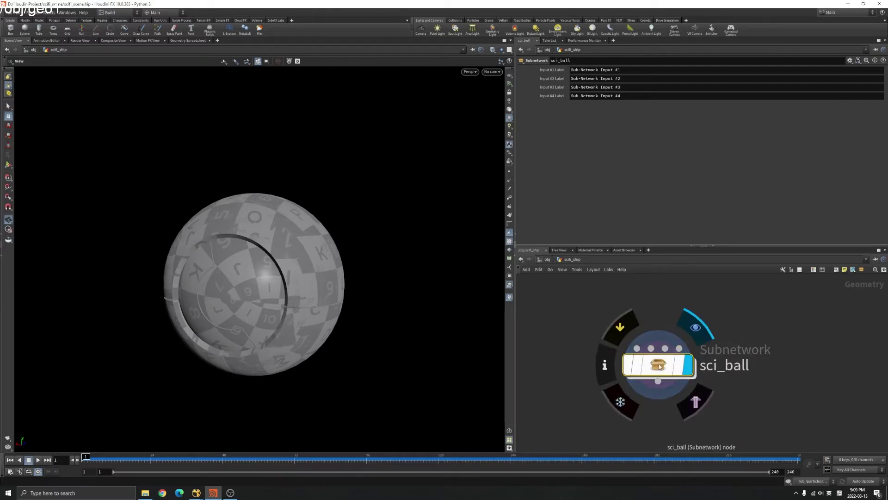
pyautogui.rightClick(660, 367)
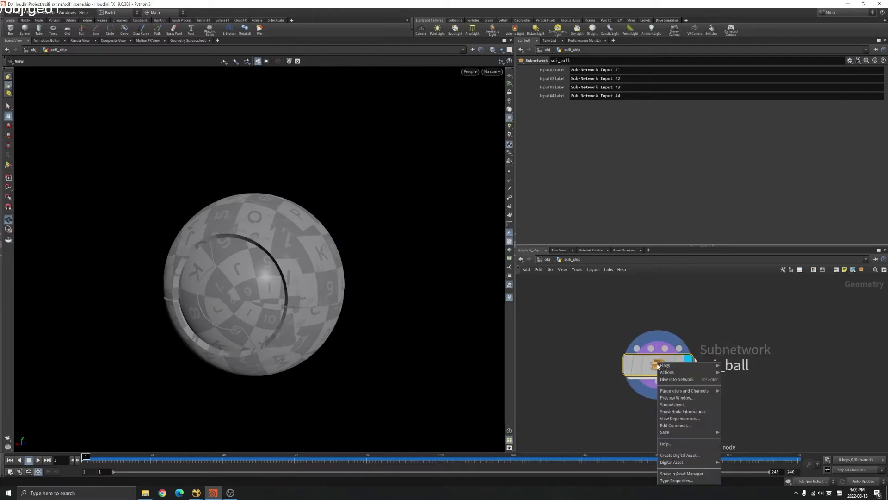
pyautogui.click(690, 455)
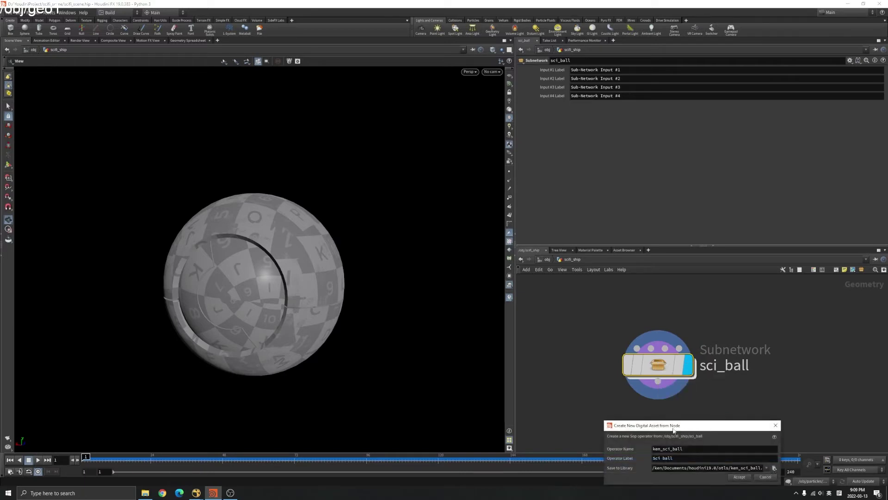
pyautogui.moveTo(673, 430); pyautogui.dragTo(586, 338)
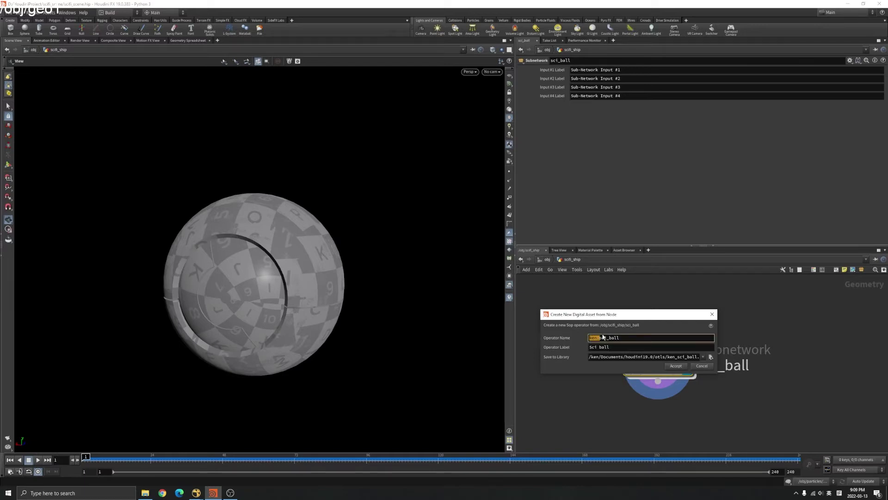
pyautogui.press('BackSpace')
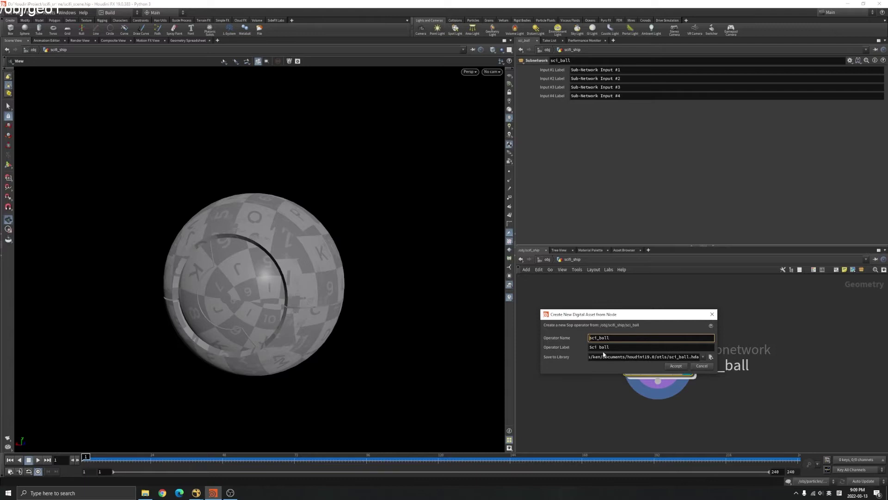
# Browse to the $JOB/hda folder as the save location for sci_ball.hda, and cancel the digital asset creation.
pyautogui.click(711, 358)
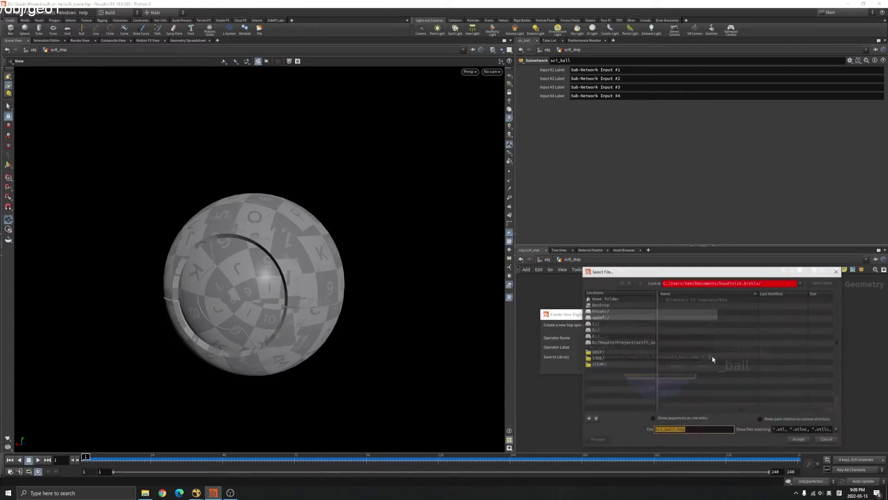
pyautogui.click(610, 358)
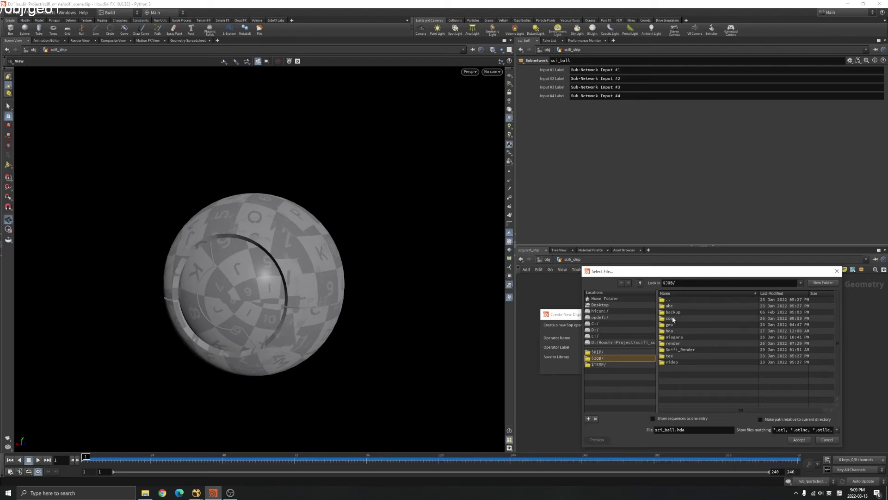
pyautogui.click(669, 332)
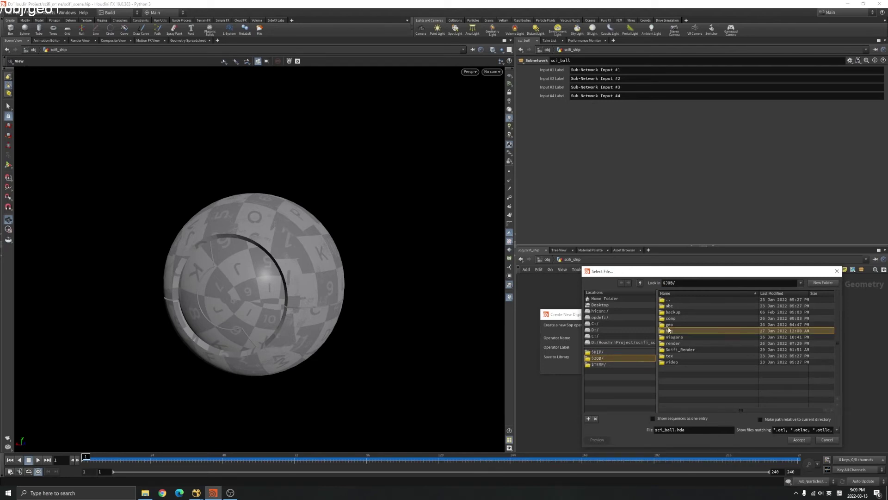
pyautogui.click(827, 439)
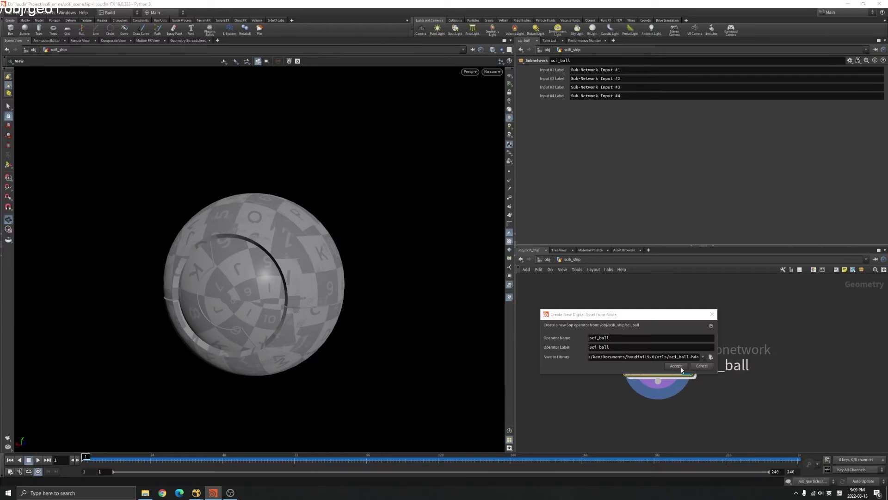
pyautogui.click(711, 357)
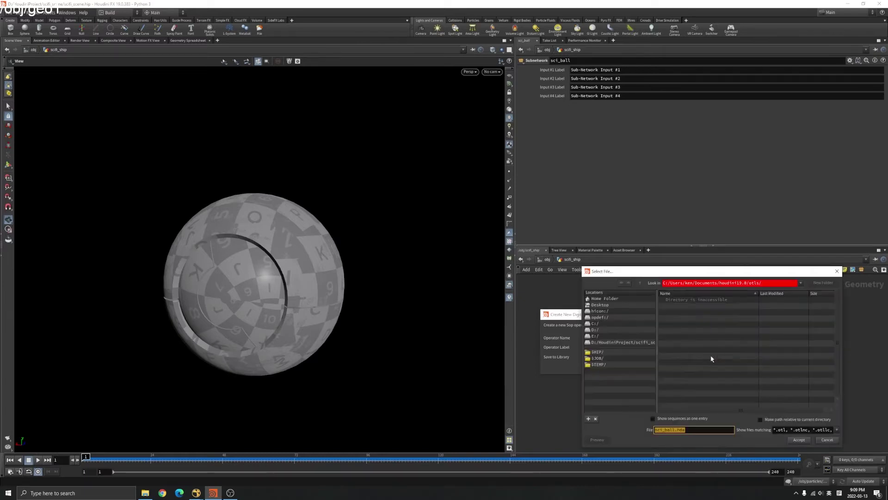
pyautogui.click(604, 359)
pyautogui.doubleClick(674, 331)
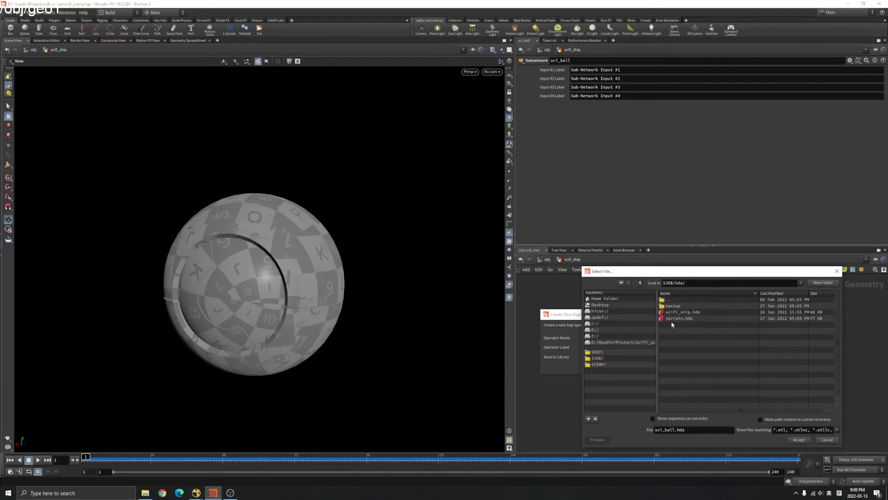
pyautogui.click(802, 440)
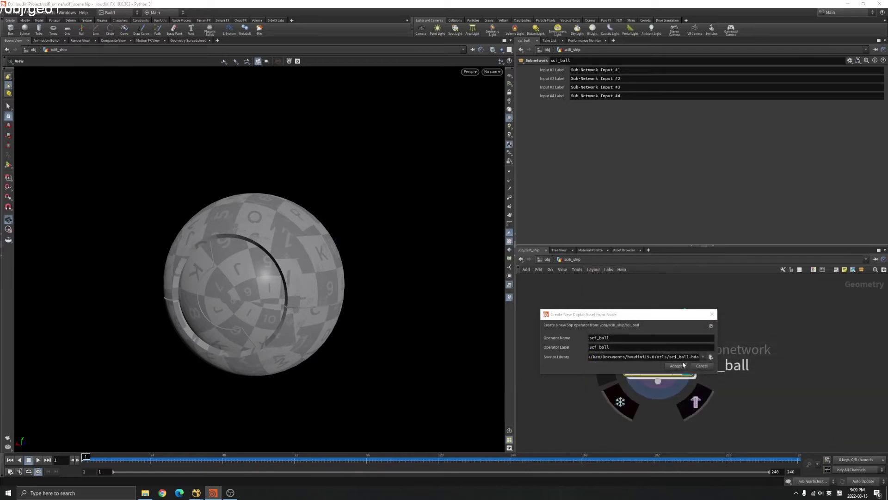
pyautogui.click(708, 366)
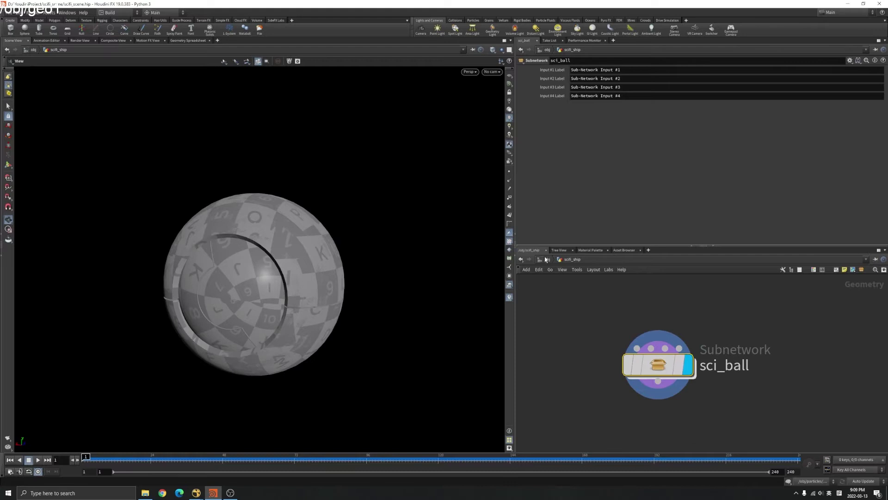
pyautogui.rightClick(659, 364)
pyautogui.click(569, 275)
pyautogui.moveTo(569, 302); pyautogui.dragTo(783, 413)
pyautogui.rightClick(650, 357)
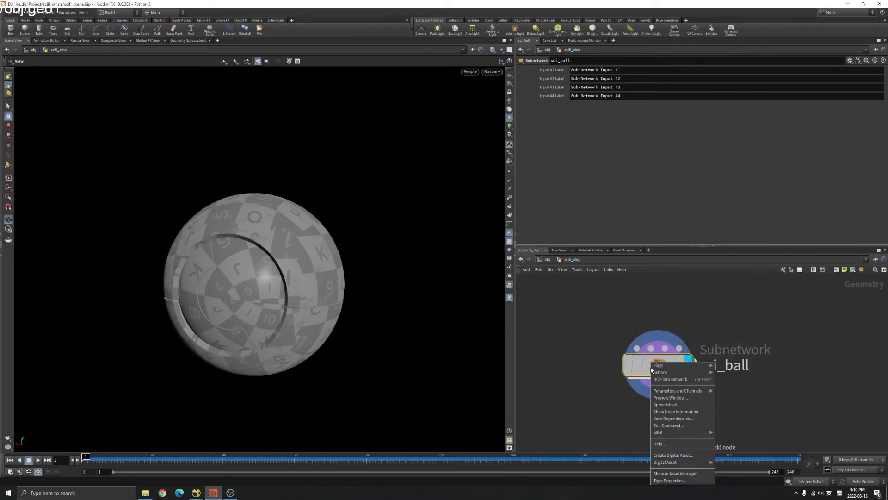
pyautogui.press('Escape')
# Return to the object level and enter the scifi_ball geometry object's network.
pyautogui.click(547, 260)
pyautogui.moveTo(638, 344); pyautogui.dragTo(747, 359, button='middle')
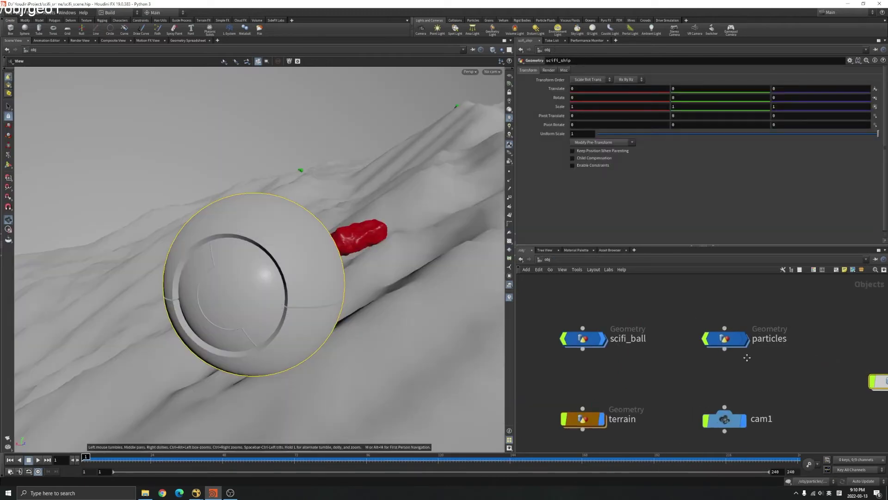
pyautogui.doubleClick(581, 338)
pyautogui.scroll(2, 724, 370)
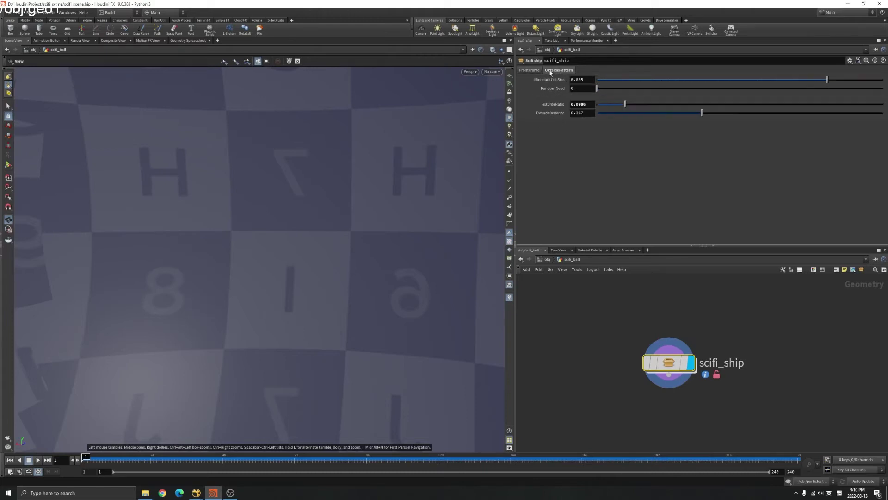
# Open the type properties of the scifi_ship asset and display its parameter definitions.
pyautogui.rightClick(668, 374)
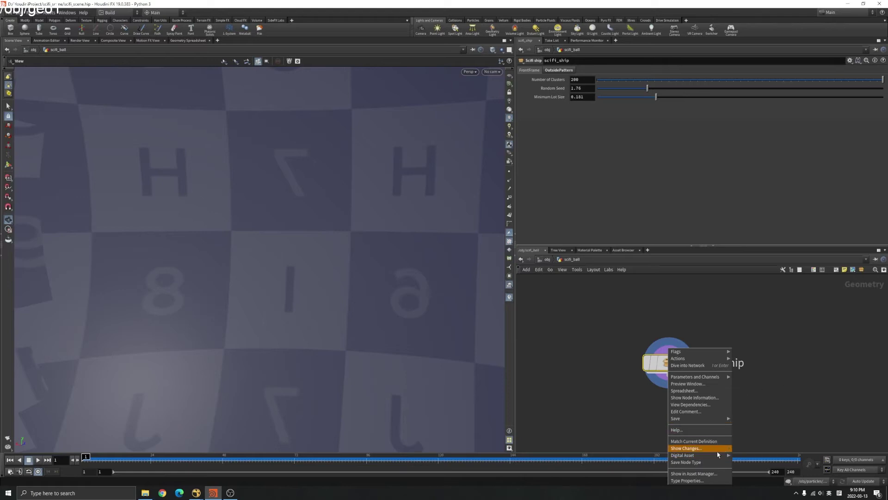
pyautogui.click(702, 481)
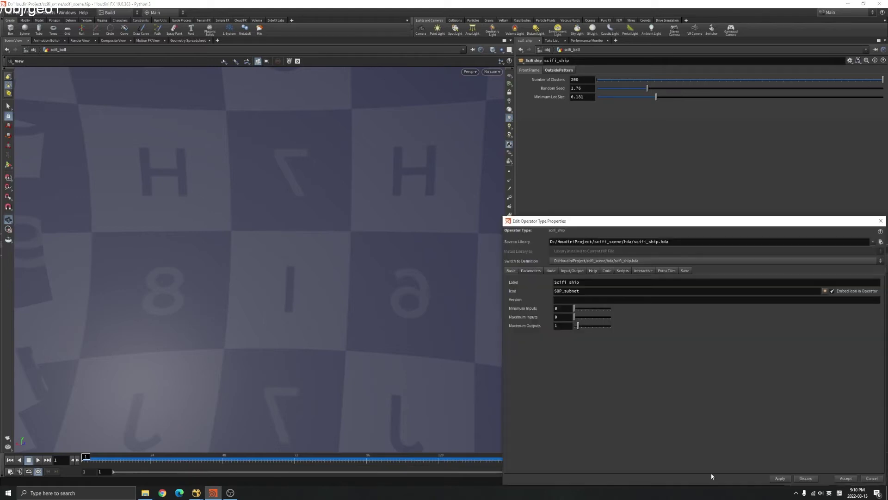
pyautogui.moveTo(600, 218); pyautogui.dragTo(369, 157)
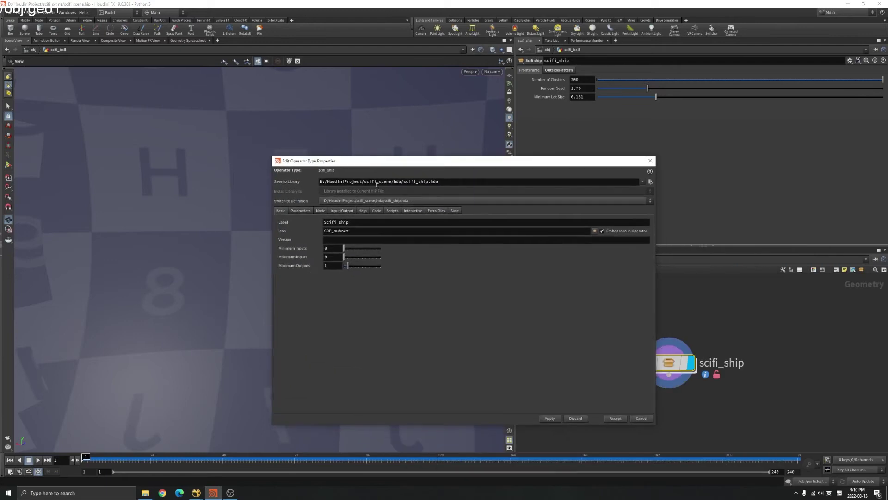
pyautogui.click(301, 211)
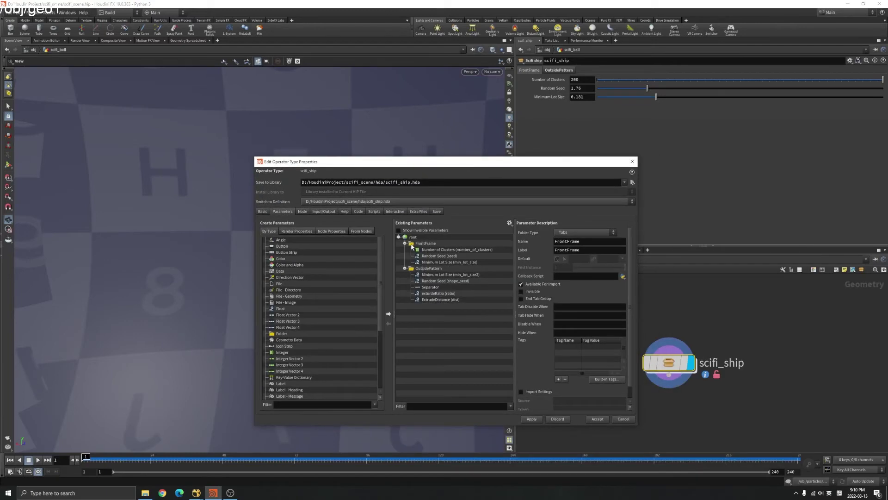
# Collapse the FrontFrame and OutsidePattern folders and look over the asset's parameter structure.
pyautogui.click(405, 243)
pyautogui.click(406, 250)
pyautogui.click(421, 245)
pyautogui.click(424, 249)
pyautogui.click(424, 244)
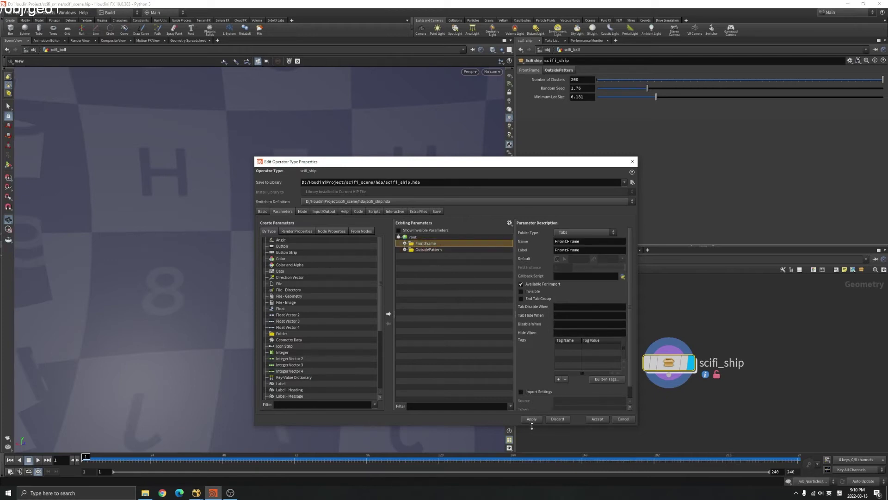
pyautogui.moveTo(520, 162); pyautogui.dragTo(472, 152)
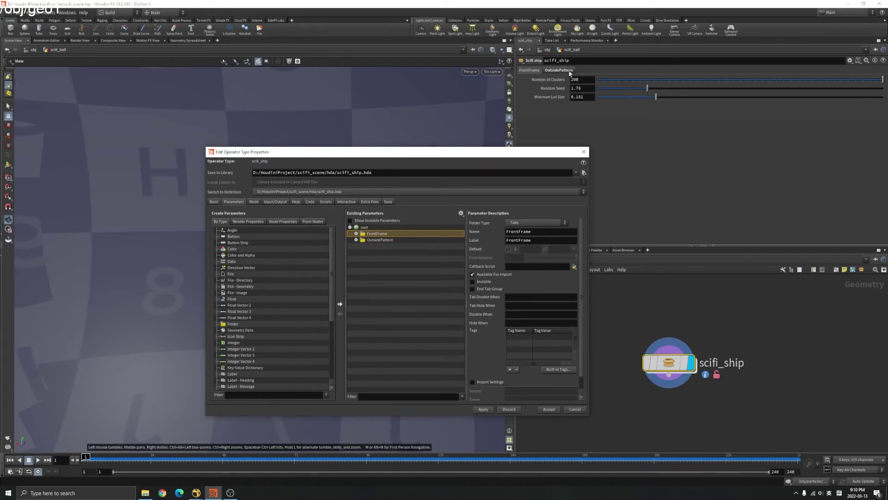
# Add a new Float parameter to the FrontFrame folder, below Minimum Lot Size.
pyautogui.click(356, 234)
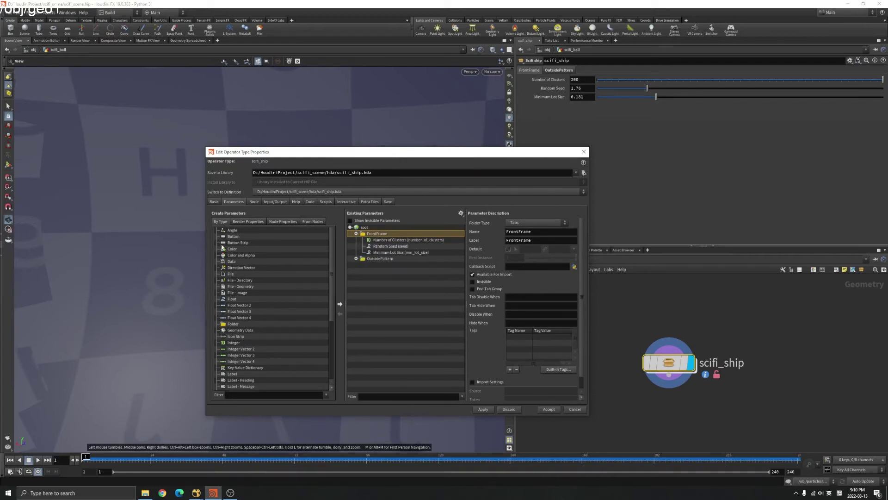
pyautogui.scroll(-3, 237, 285)
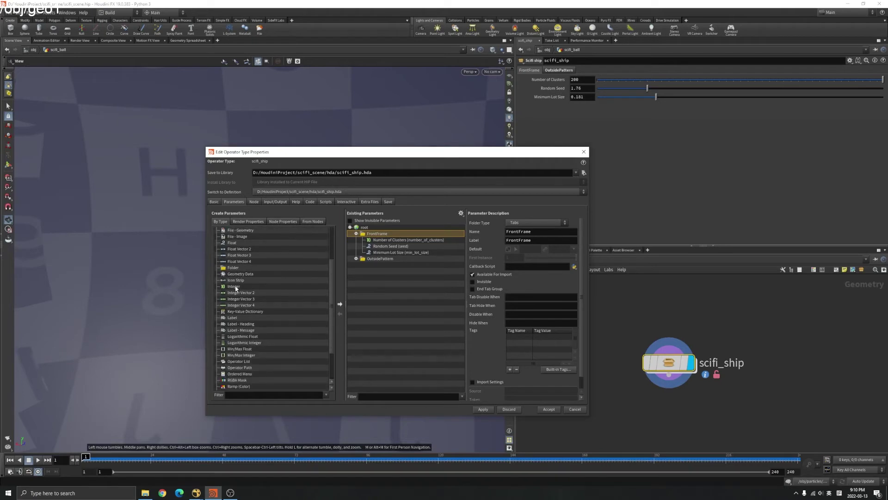
pyautogui.click(234, 287)
pyautogui.scroll(3, 252, 293)
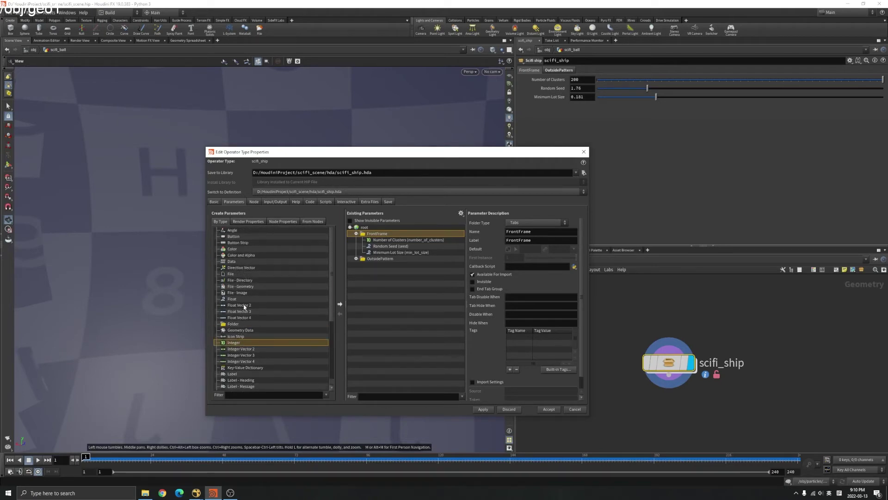
pyautogui.click(233, 299)
pyautogui.moveTo(234, 301); pyautogui.dragTo(392, 317)
pyautogui.moveTo(388, 263); pyautogui.dragTo(379, 235)
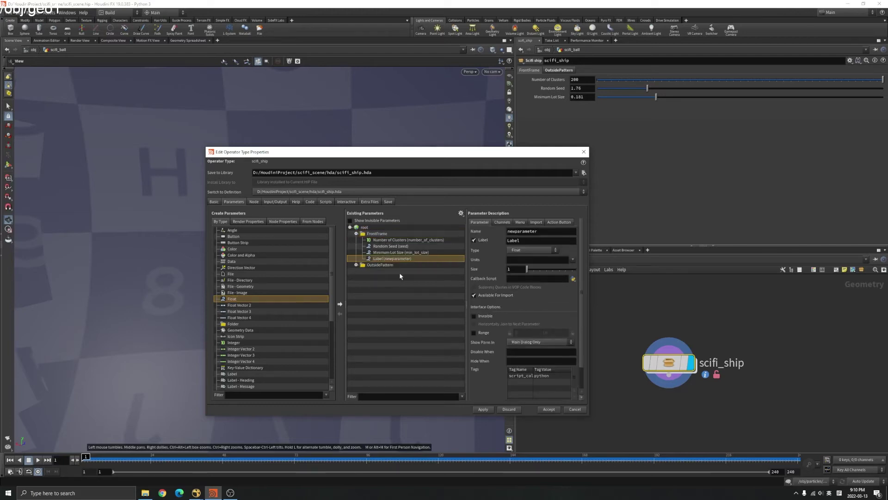
# Label the new float parameter custom_value and name it cv.
pyautogui.doubleClick(522, 239)
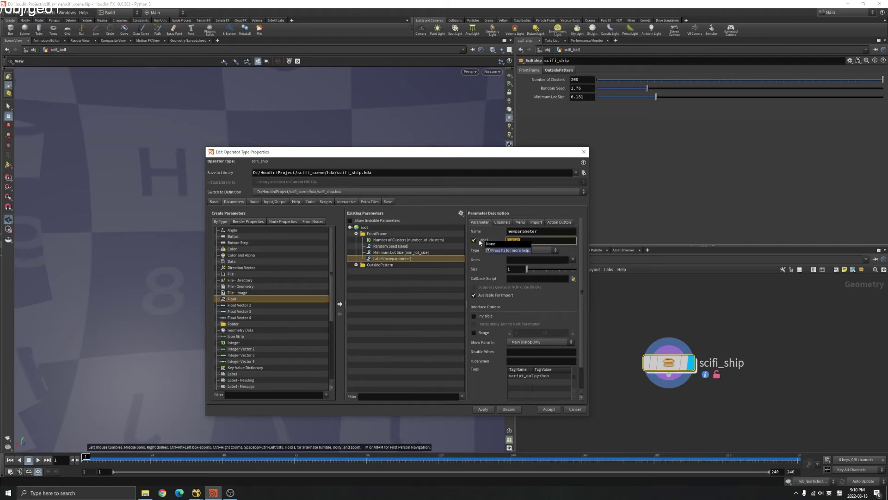
pyautogui.write('Scal')
pyautogui.hotkey('shift', 'Tab')
pyautogui.write('c')
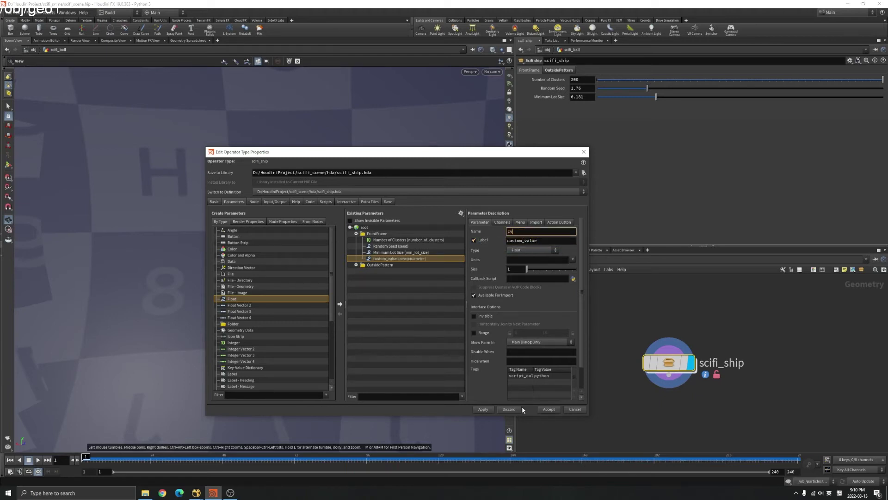
# Enable a range of 0 to 10 for the custom_value parameter and accept the changes to the asset definition.
pyautogui.click(477, 333)
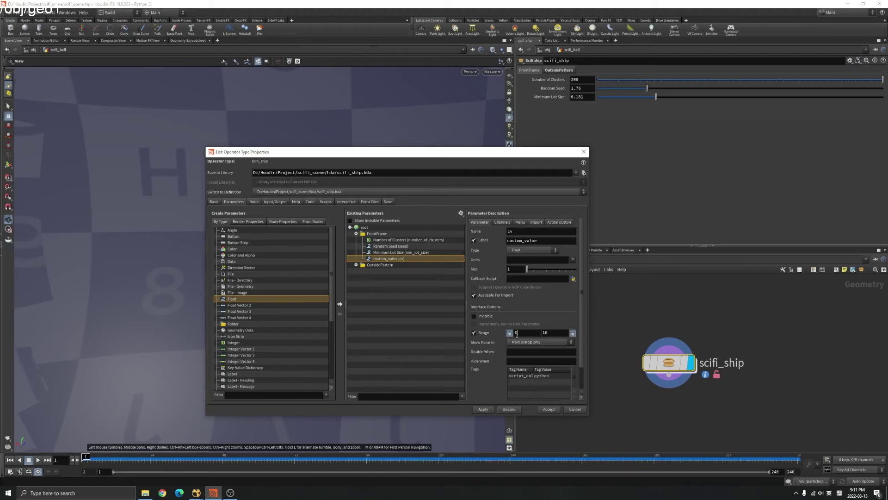
pyautogui.click(532, 334)
pyautogui.click(548, 411)
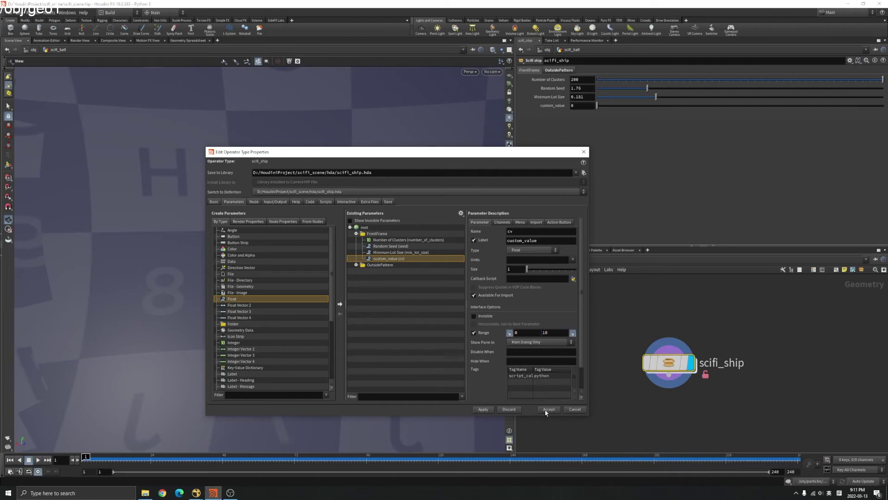
# Accept the asset definition changes, frame the ship in the view and try out custom_value, returning it to 0.
pyautogui.click(573, 105)
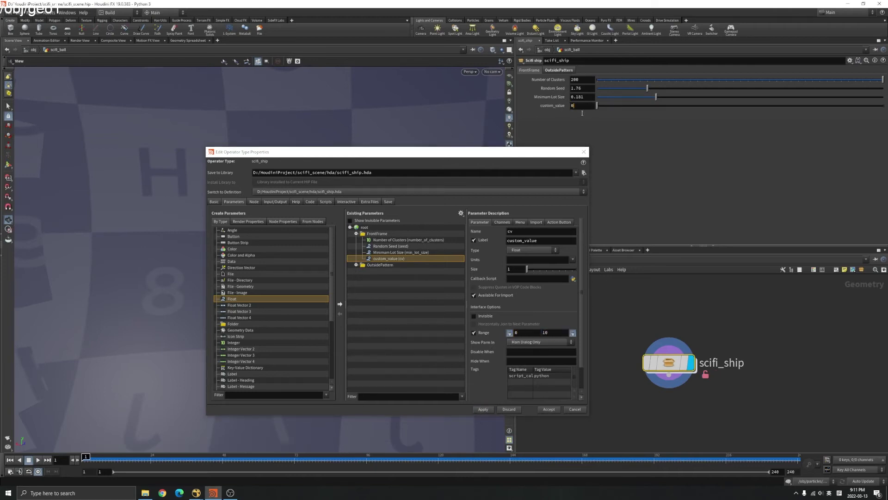
pyautogui.click(547, 410)
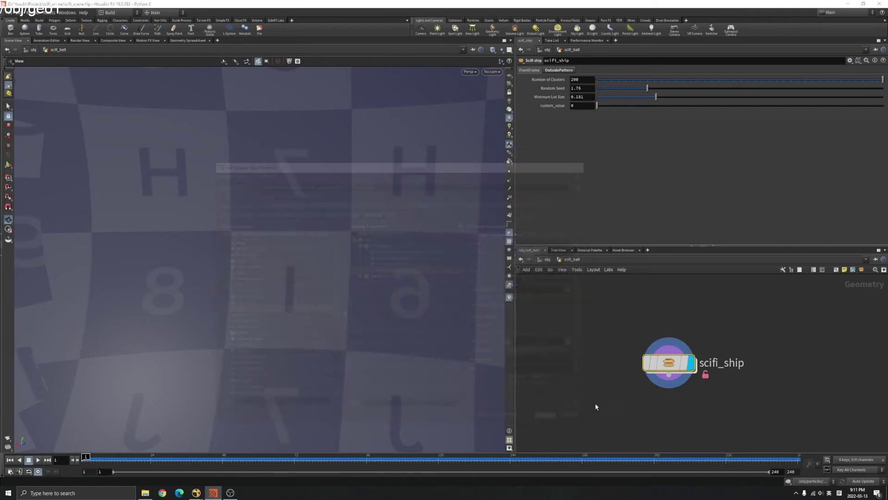
pyautogui.press('f')
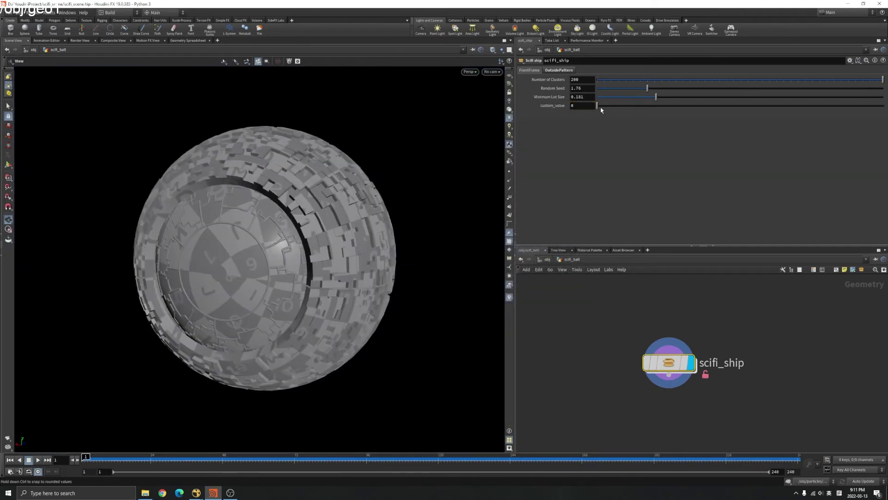
pyautogui.moveTo(601, 109); pyautogui.dragTo(713, 113)
pyautogui.moveTo(689, 142); pyautogui.dragTo(577, 132)
pyautogui.moveTo(493, 131); pyautogui.dragTo(488, 251)
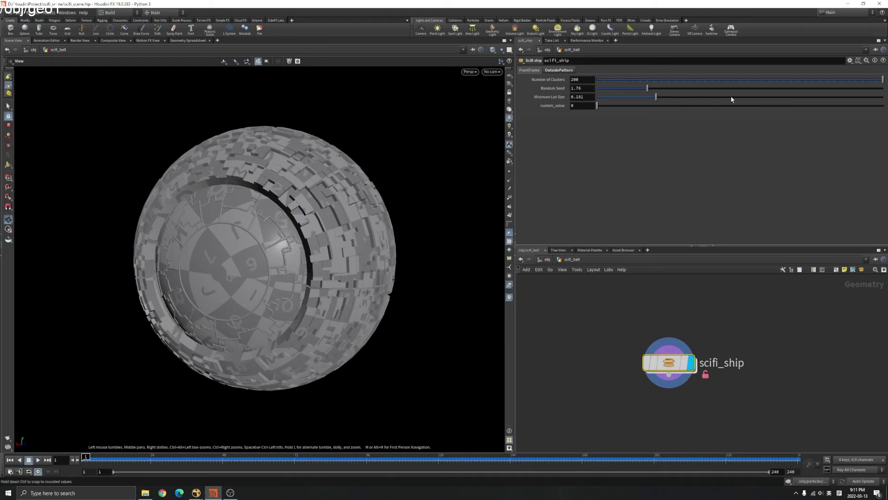
# Try several Random Seed values for the front frame, ending at 2.52, and test custom_value again, returning it to 0.
pyautogui.click(708, 88)
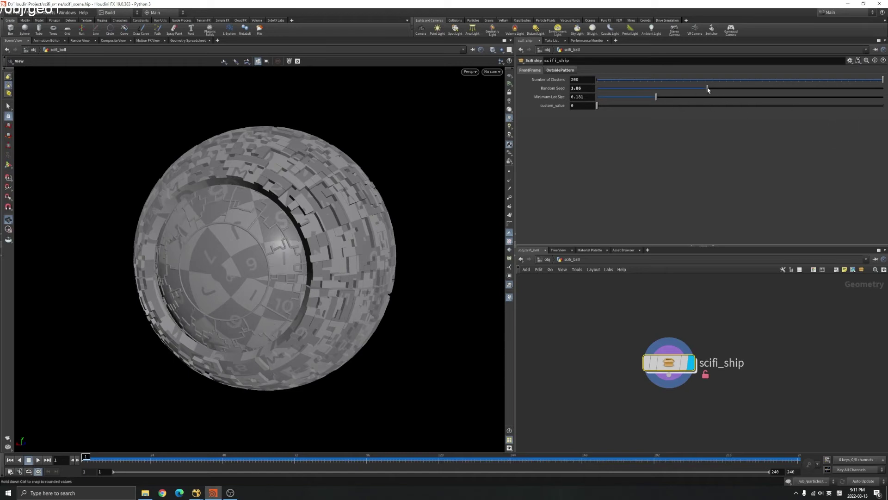
pyautogui.scroll(5, 259, 257)
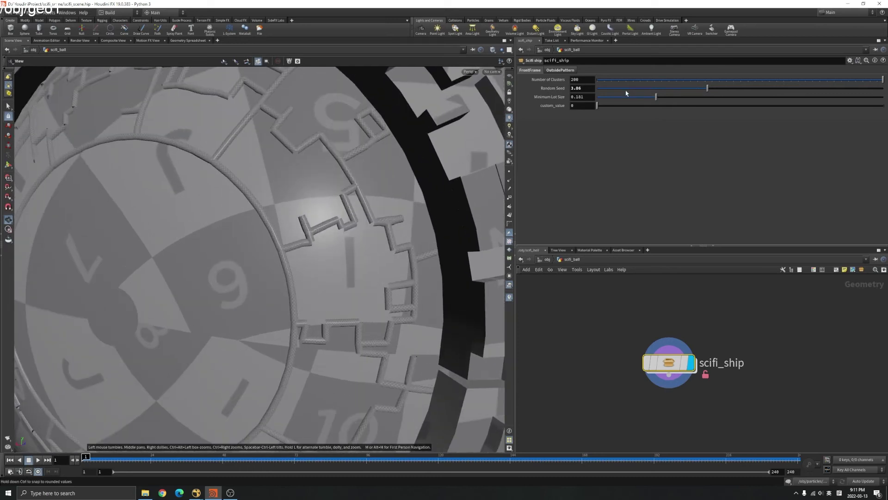
pyautogui.click(626, 88)
pyautogui.click(796, 89)
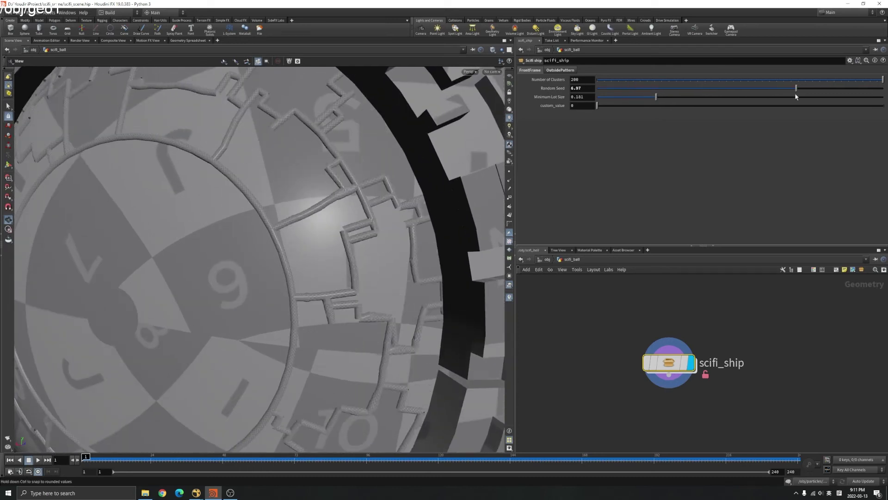
pyautogui.click(625, 88)
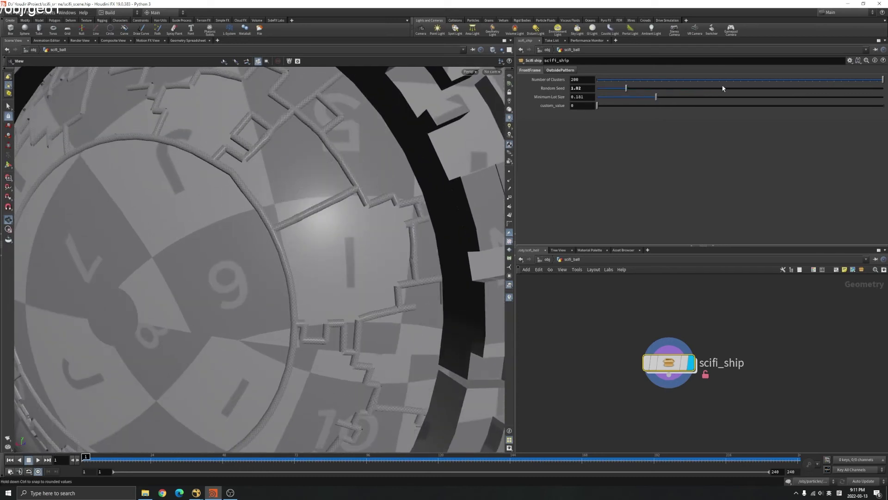
pyautogui.click(722, 88)
pyautogui.click(669, 88)
pyautogui.moveTo(598, 106); pyautogui.dragTo(490, 128)
pyautogui.moveTo(596, 106)
pyautogui.mouseDown()
pyautogui.moveTo(678, 106)
pyautogui.moveTo(594, 109)
pyautogui.mouseUp()
# Relabel the custom_value parameter as seed and name it sd in scifi_ship's type properties, then accept the changes.
pyautogui.moveTo(692, 423); pyautogui.dragTo(692, 400, button='middle')
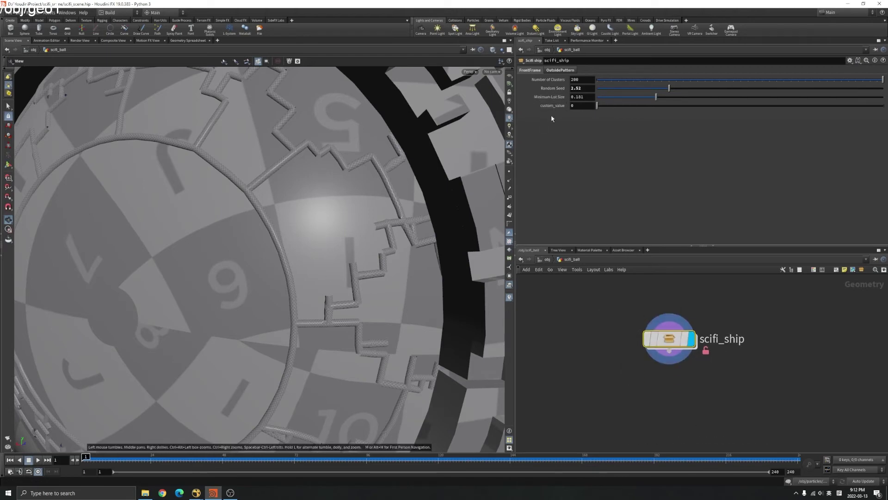
pyautogui.rightClick(670, 337)
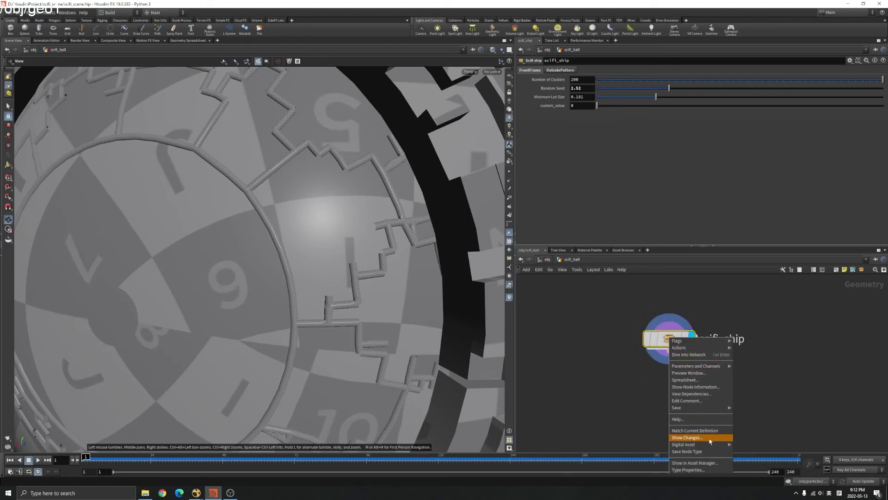
pyautogui.click(699, 470)
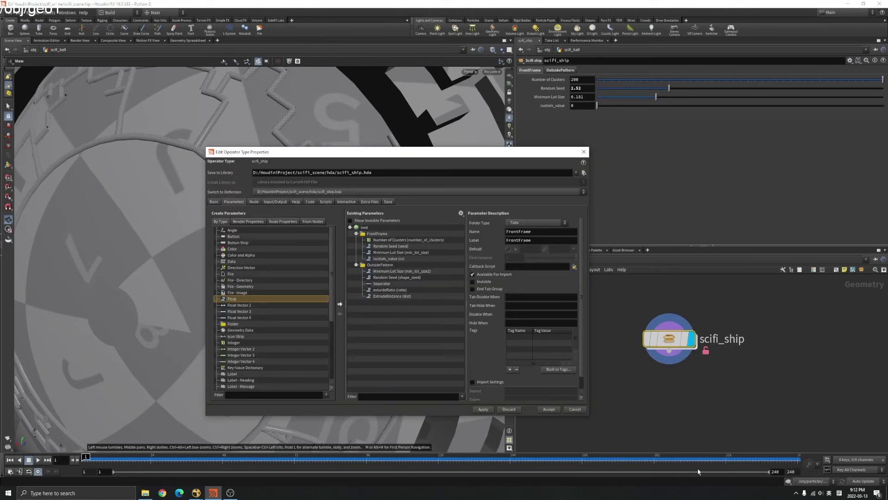
pyautogui.click(396, 259)
pyautogui.doubleClick(553, 241)
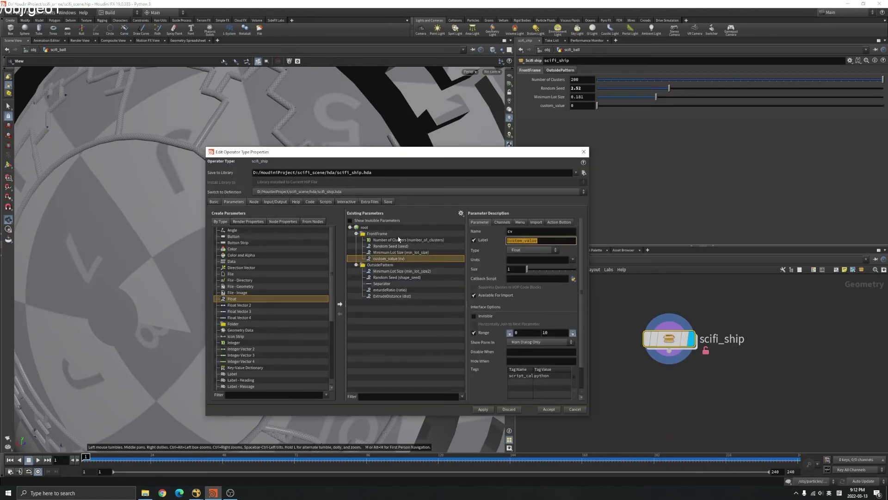
pyautogui.write('seed')
pyautogui.hotkey('shift', 'Tab')
pyautogui.write('sd')
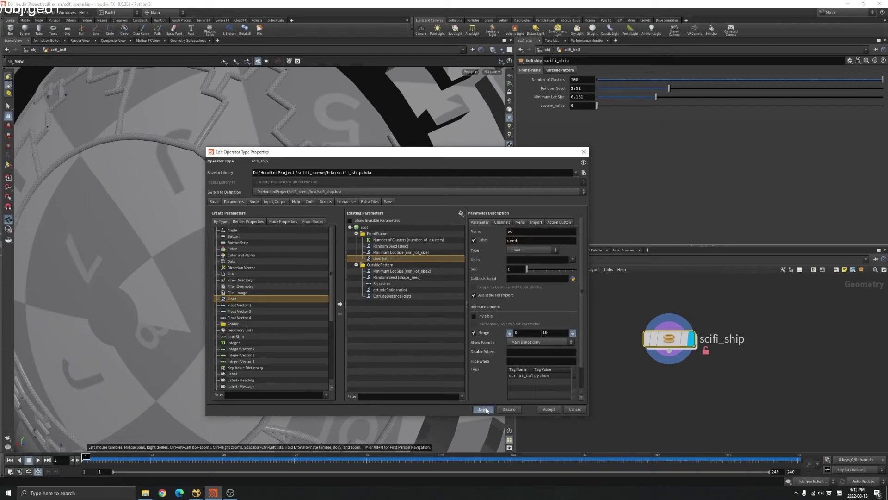
pyautogui.click(548, 409)
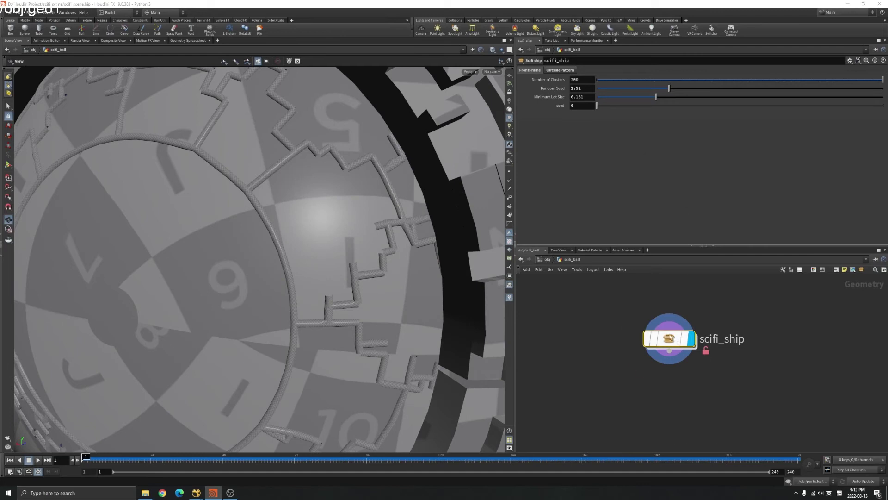
# Enter the scifi_ship network and select the lot_subdivision3 node in the Inner_Frame group.
pyautogui.doubleClick(672, 341)
pyautogui.scroll(12, 721, 359)
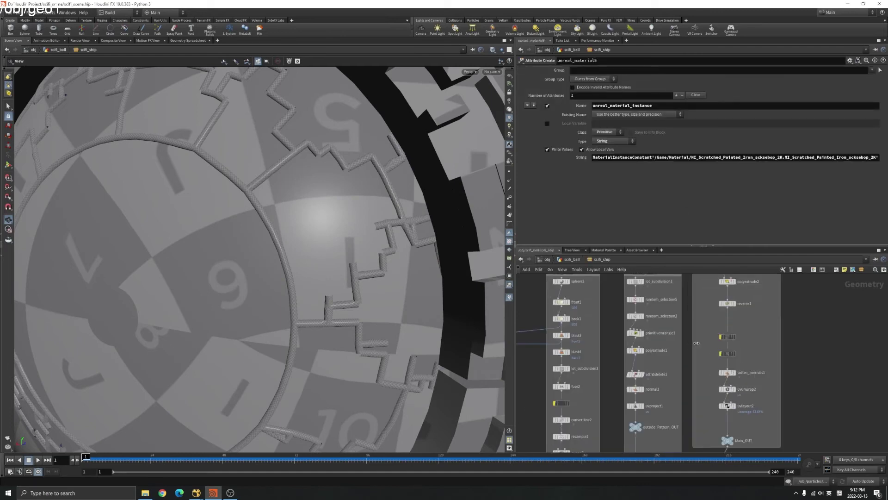
pyautogui.scroll(-5, 730, 346)
pyautogui.scroll(5, 663, 392)
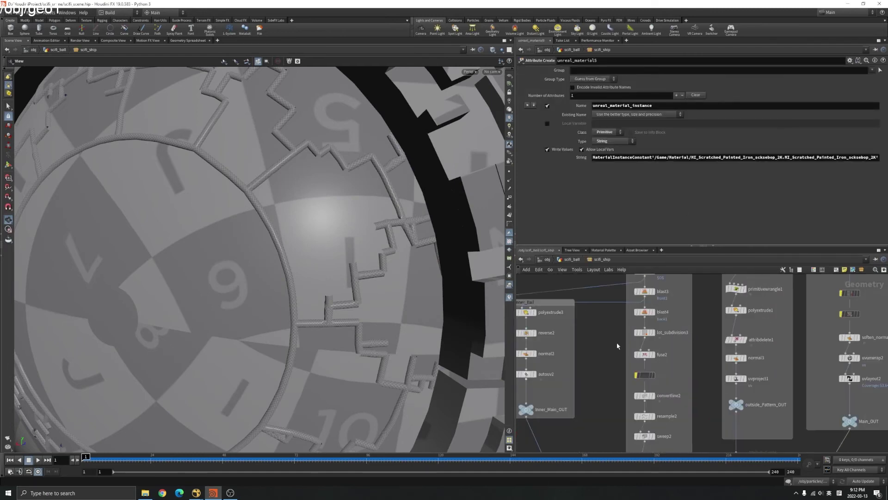
pyautogui.click(667, 328)
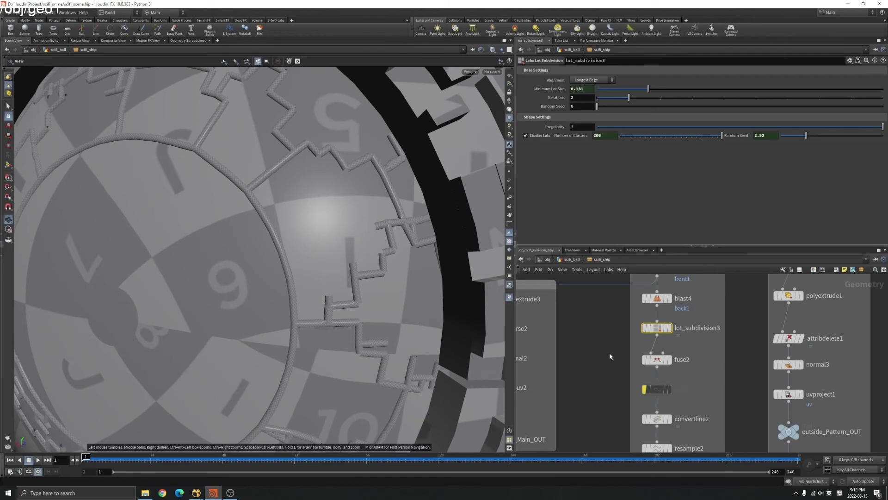
# Try different base Random Seed values on lot_subdivision3 while viewing the front frame, and return it to 0.
pyautogui.scroll(-3, 610, 356)
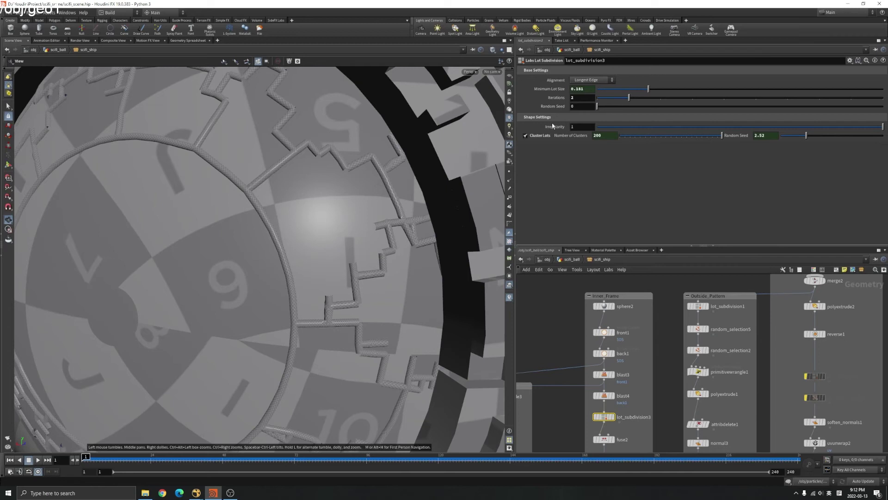
pyautogui.scroll(-6, 407, 151)
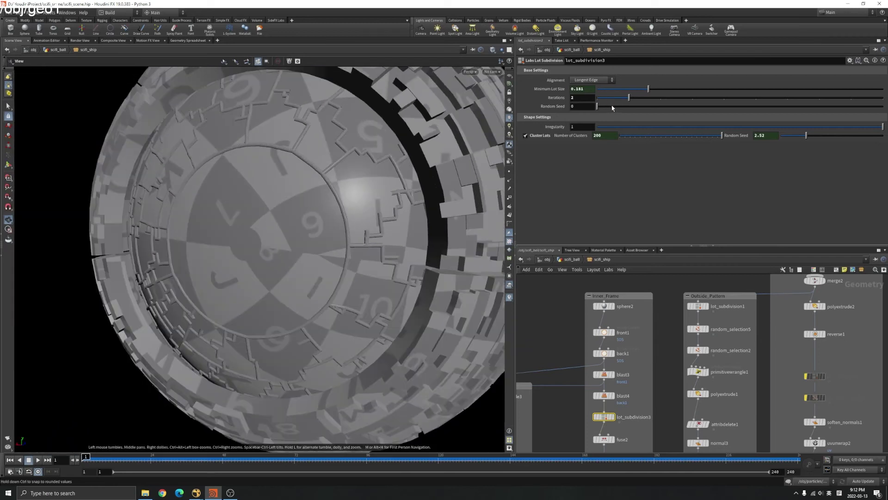
pyautogui.click(612, 106)
pyautogui.moveTo(599, 112); pyautogui.dragTo(599, 111)
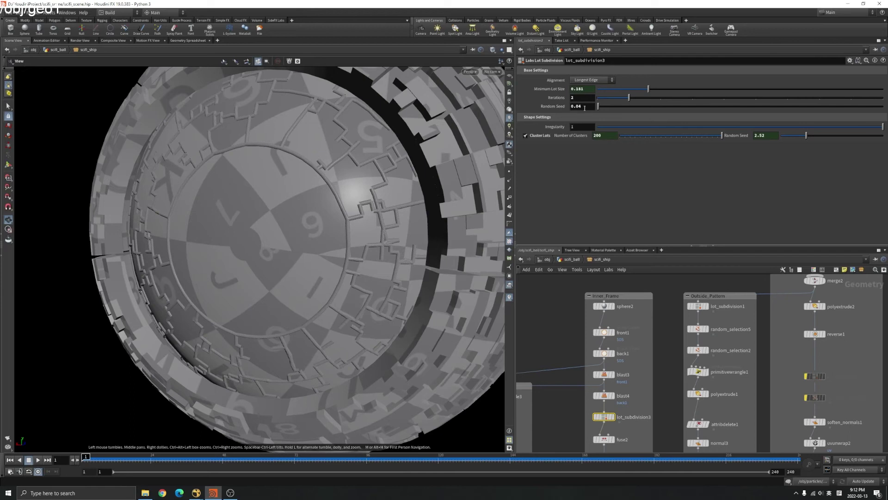
pyautogui.moveTo(599, 108); pyautogui.dragTo(590, 107)
# Copy lot_subdivision3's base Random Seed parameter and paste it as a relative reference into the scifi_ship asset's seed parameter.
pyautogui.rightClick(583, 109)
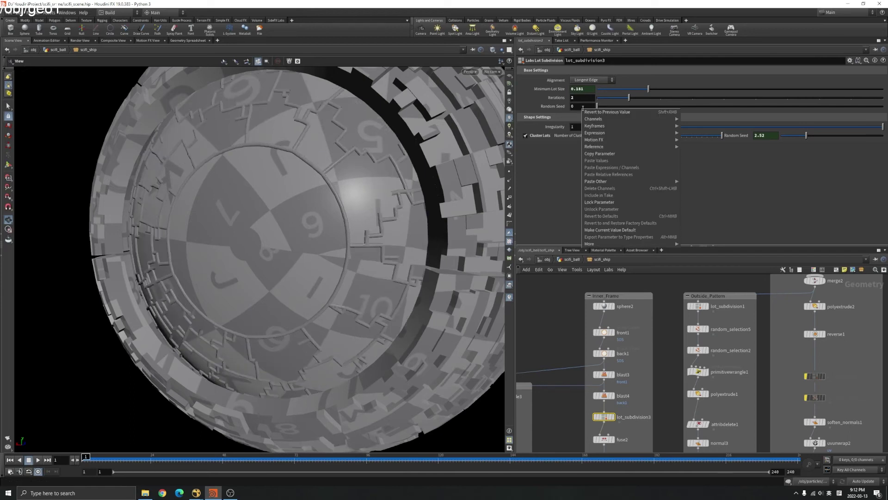
pyautogui.click(607, 158)
pyautogui.click(573, 260)
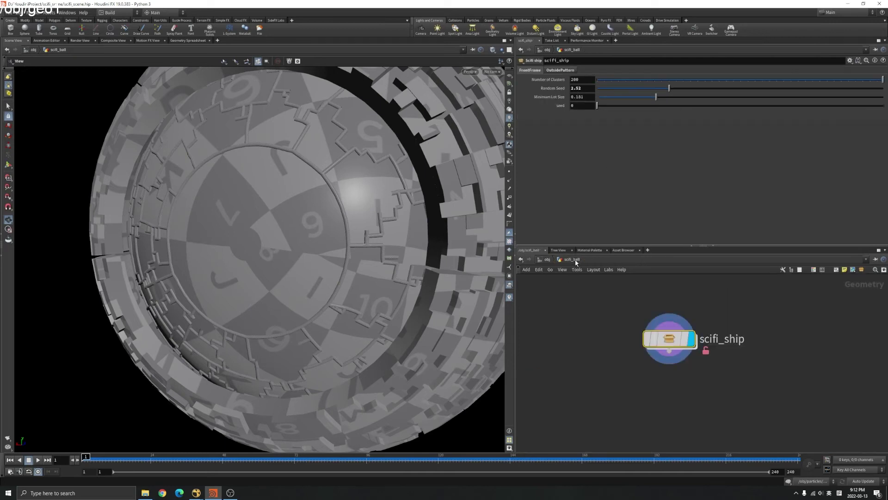
pyautogui.rightClick(576, 106)
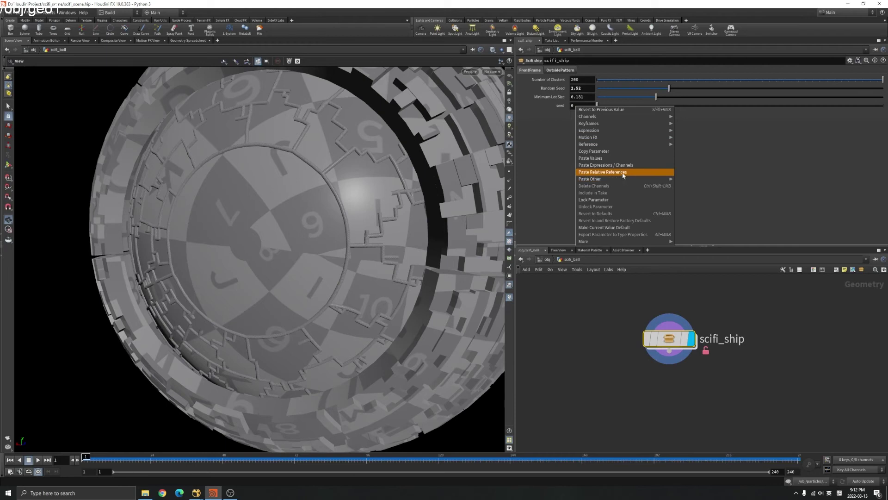
pyautogui.click(592, 320)
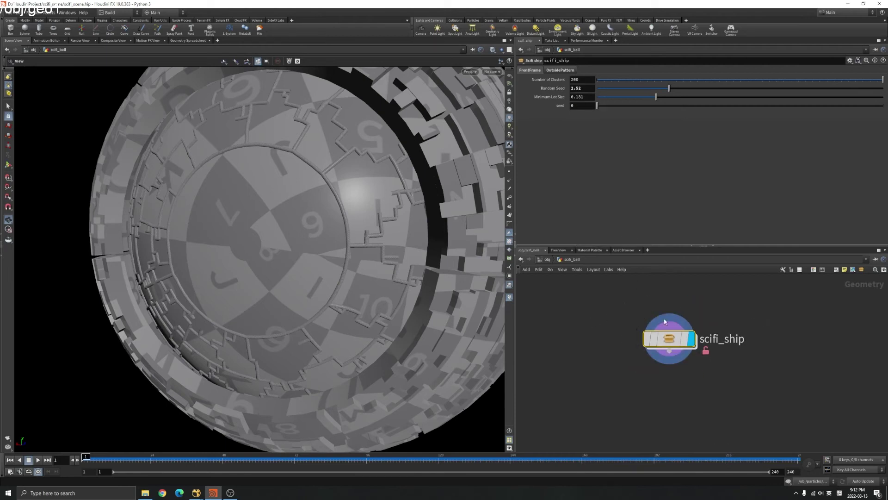
pyautogui.rightClick(579, 105)
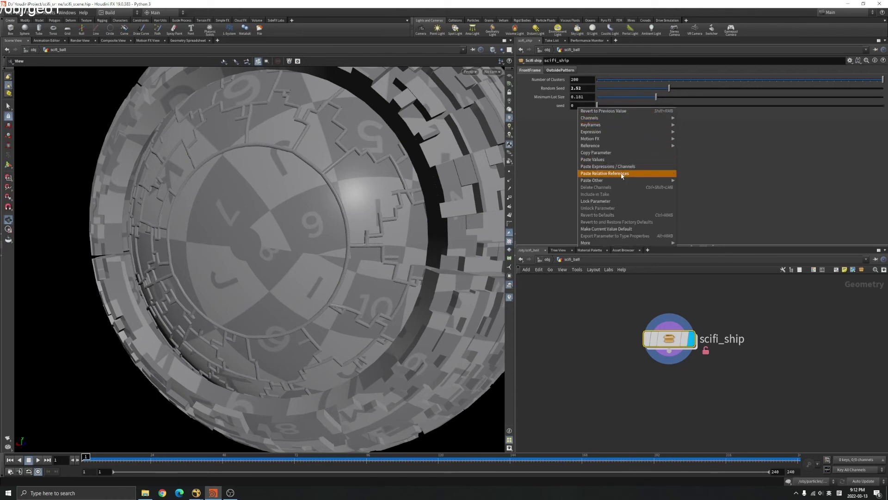
pyautogui.click(622, 174)
pyautogui.click(562, 106)
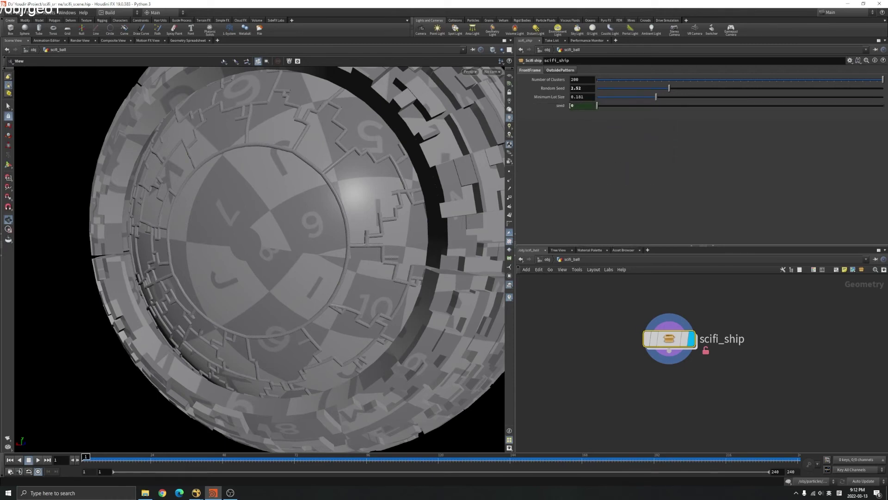
# Set the asset's seed to 5.16 and check the linked Random Seed on lot_subdivision3 inside the asset.
pyautogui.moveTo(597, 105); pyautogui.dragTo(741, 108)
pyautogui.moveTo(800, 106); pyautogui.dragTo(745, 113)
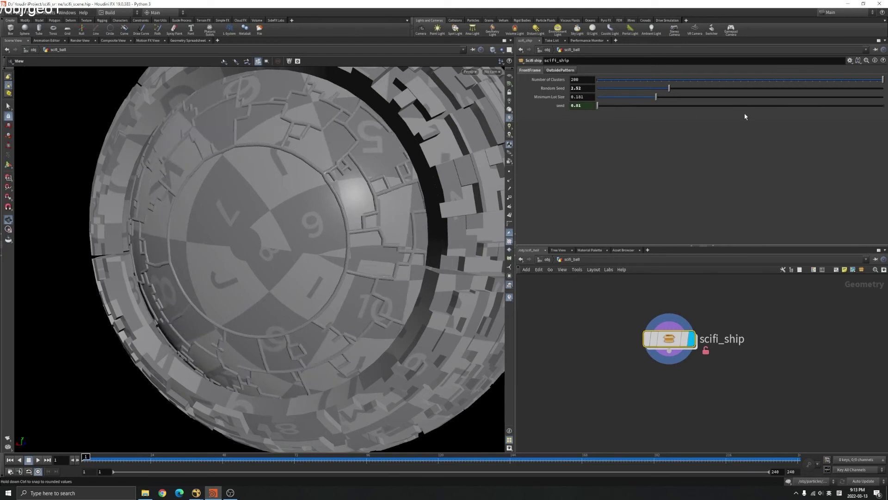
pyautogui.doubleClick(669, 338)
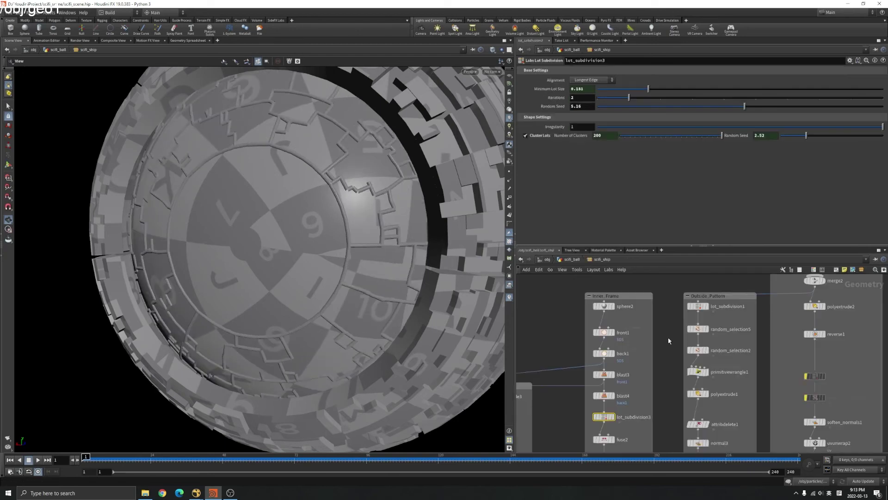
pyautogui.click(574, 259)
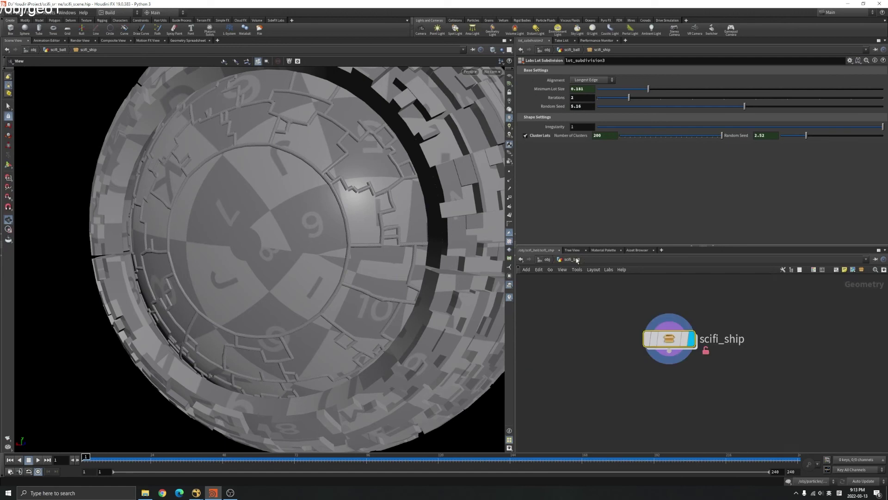
# Add a Separator between Minimum Lot Size and seed in the asset's FrontFrame folder and apply the change.
pyautogui.rightClick(669, 335)
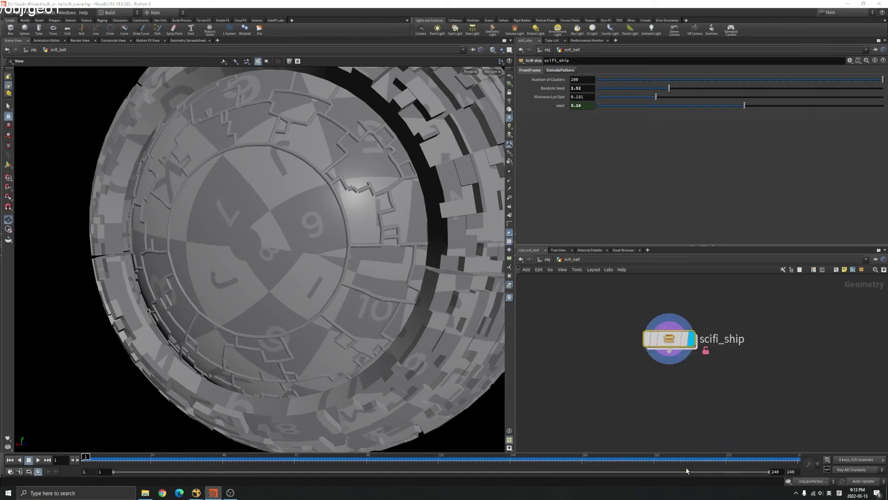
pyautogui.click(687, 469)
pyautogui.scroll(-5, 249, 271)
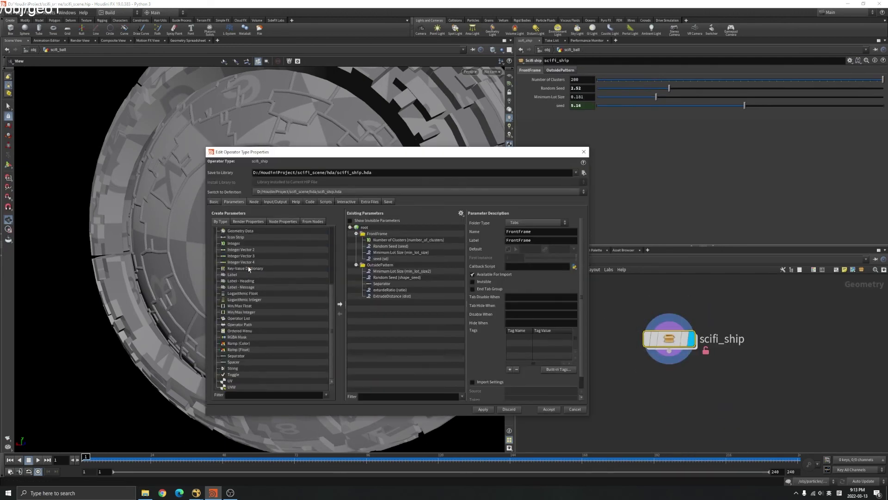
pyautogui.moveTo(239, 357); pyautogui.dragTo(400, 259)
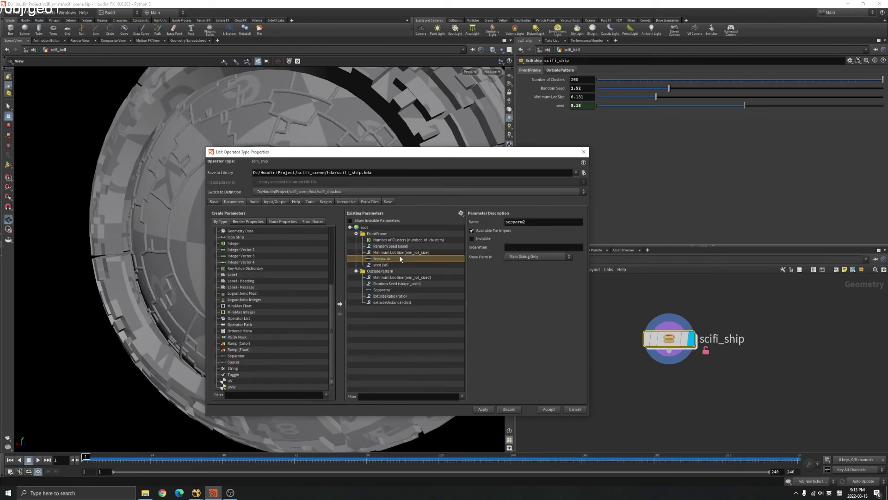
pyautogui.click(483, 409)
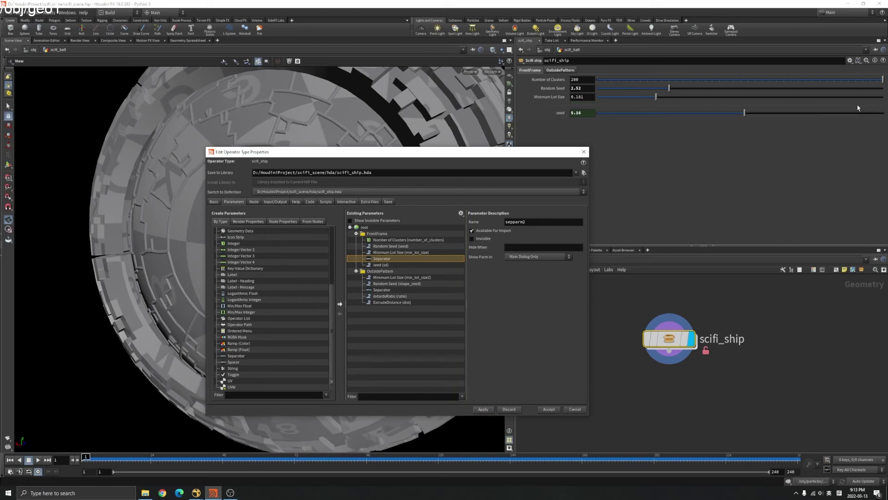
# Compare the layout of the asset's FrontFrame and OutsidePattern parameter groups.
pyautogui.click(560, 70)
pyautogui.click(541, 70)
pyautogui.click(555, 71)
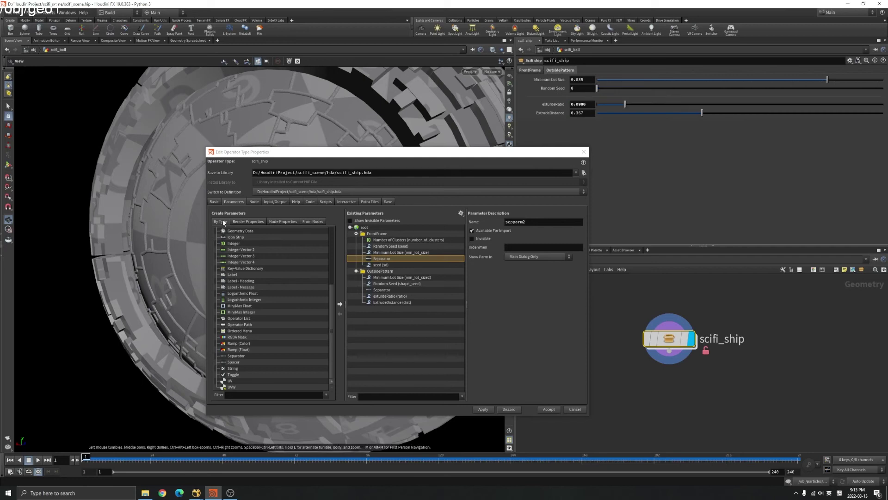
# Add a Folder parameter above FrontFrame in the scifi_ship asset's parameter list and apply the change.
pyautogui.scroll(5, 244, 255)
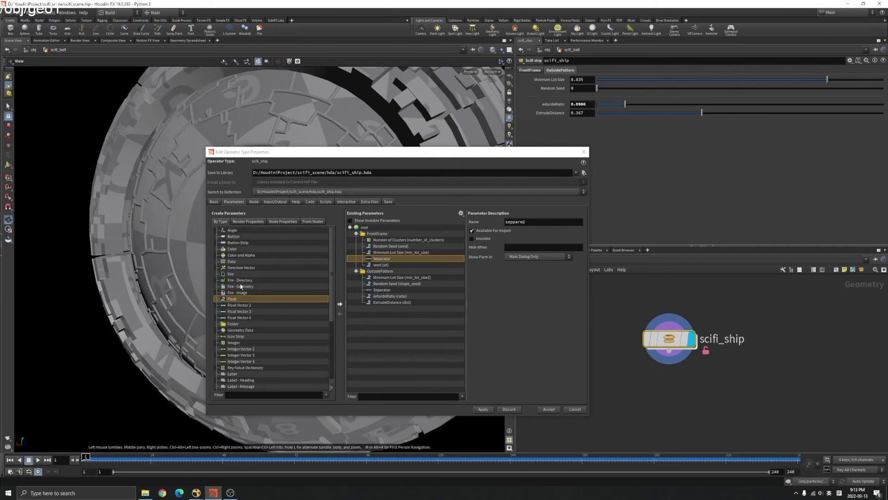
pyautogui.click(243, 293)
pyautogui.click(235, 324)
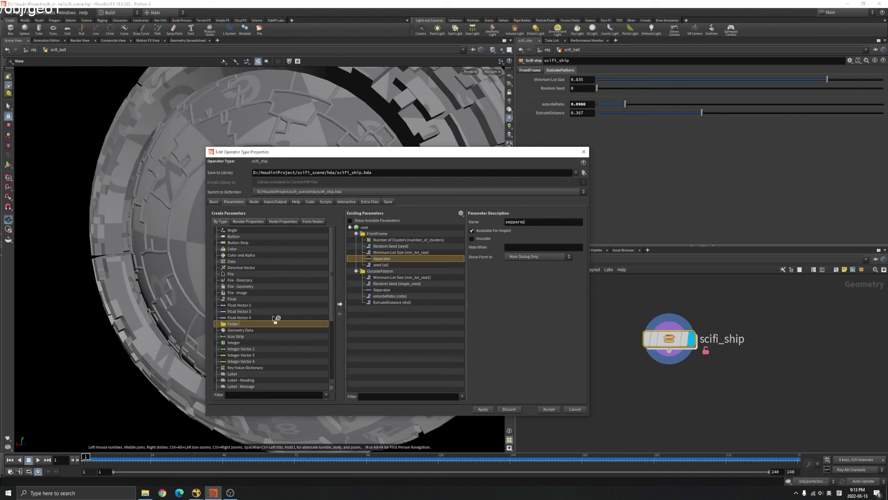
pyautogui.moveTo(326, 299); pyautogui.dragTo(383, 234)
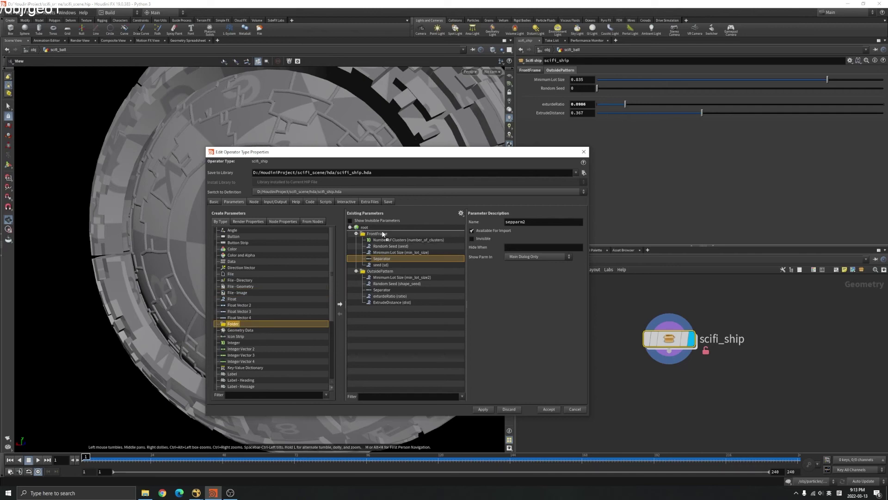
pyautogui.click(483, 409)
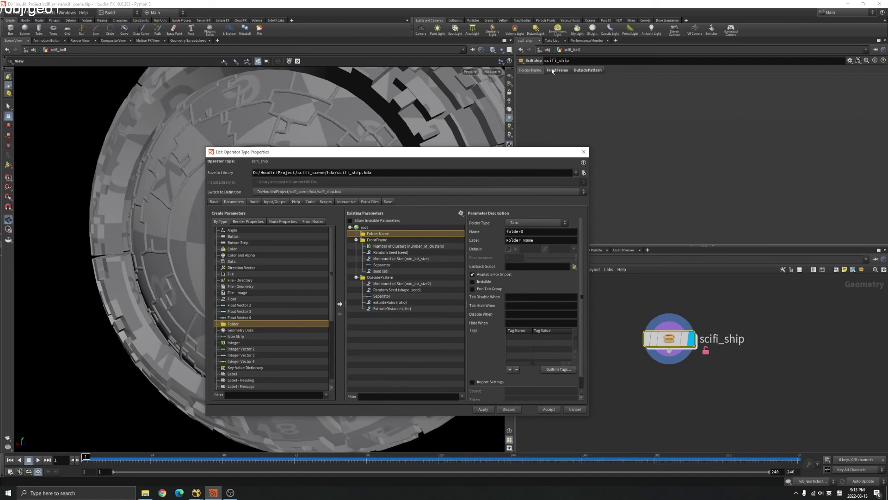
# Review the asset's FrontFrame and OutsidePattern groups and the FrontFrame parameter descriptions, and close the type properties.
pyautogui.click(558, 70)
pyautogui.click(584, 71)
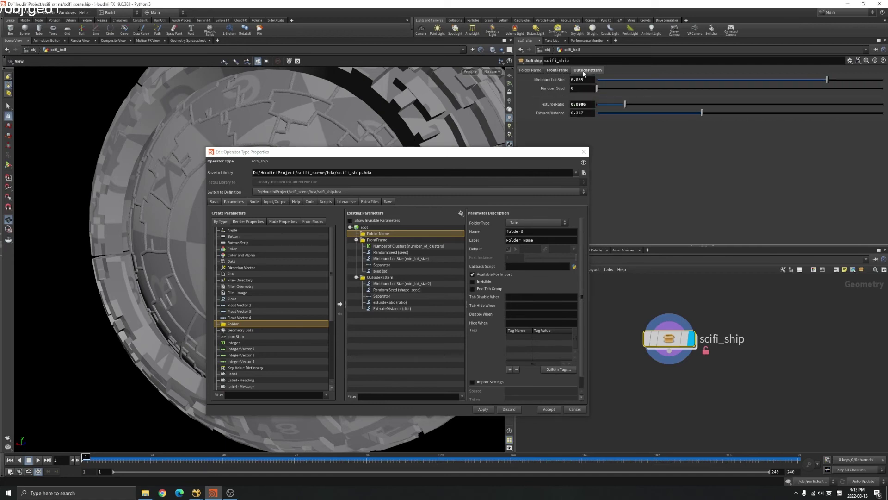
pyautogui.click(557, 70)
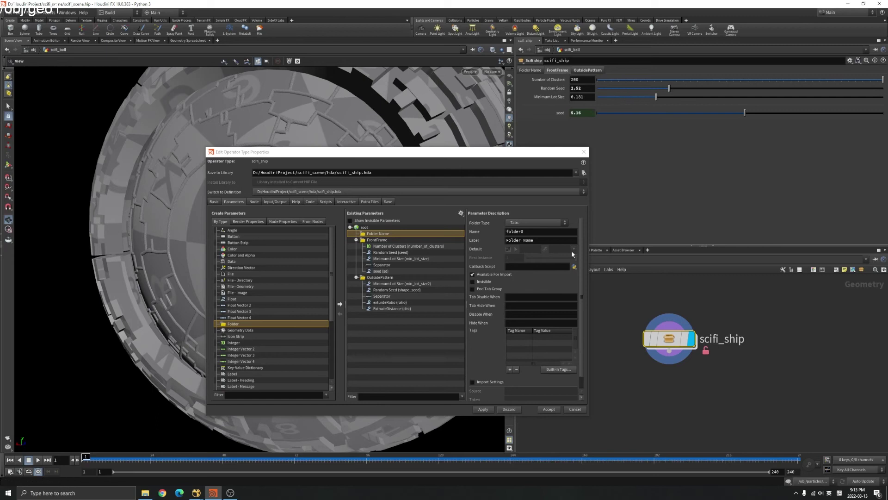
pyautogui.click(392, 247)
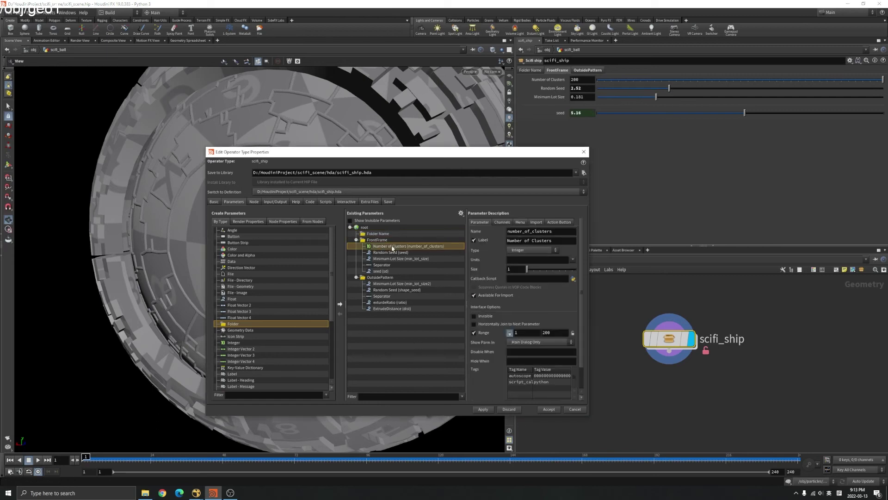
pyautogui.click(391, 253)
pyautogui.click(384, 266)
pyautogui.click(382, 271)
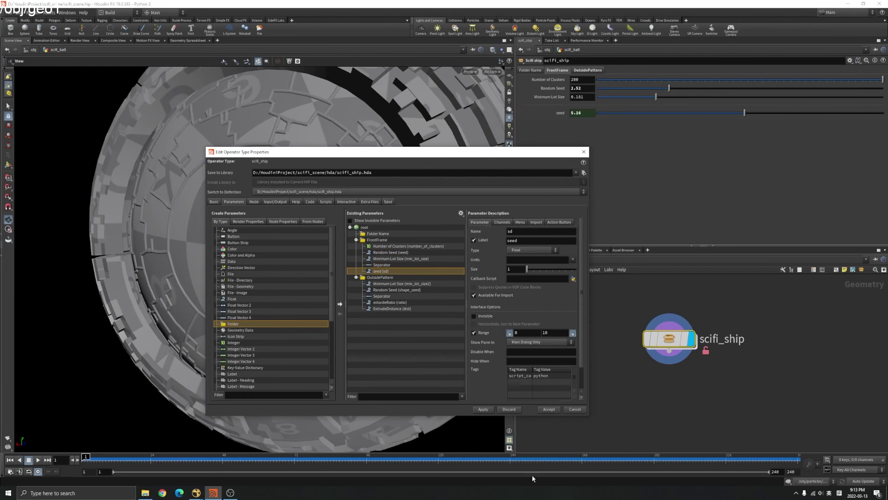
pyautogui.click(574, 409)
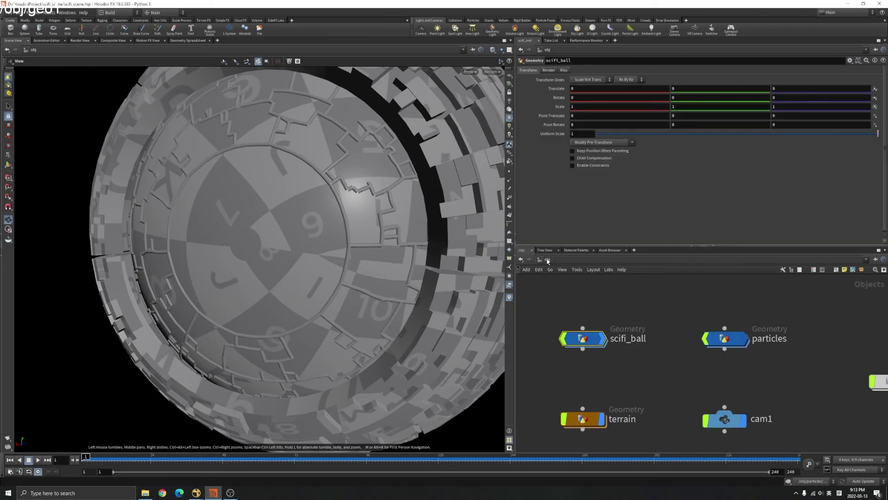
# Return to the object level and open the terrain asset's internal network to examine all of its nodes.
pyautogui.click(547, 259)
pyautogui.scroll(-4, 671, 410)
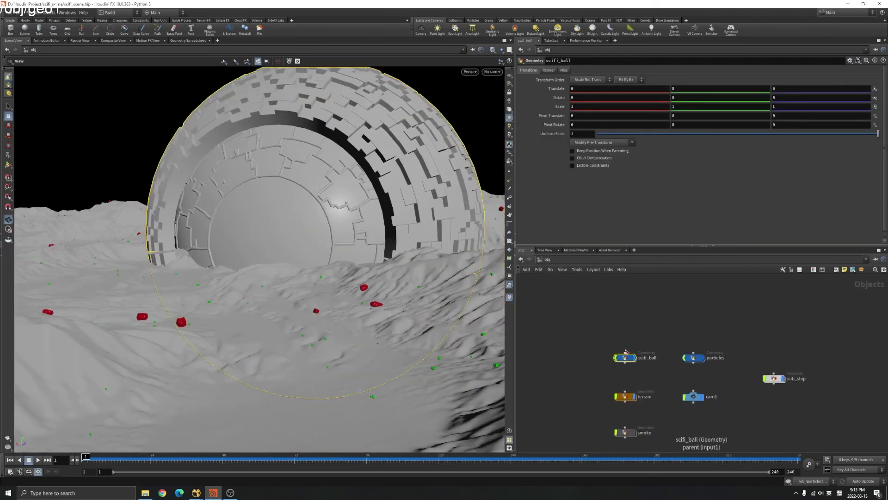
pyautogui.scroll(6, 624, 394)
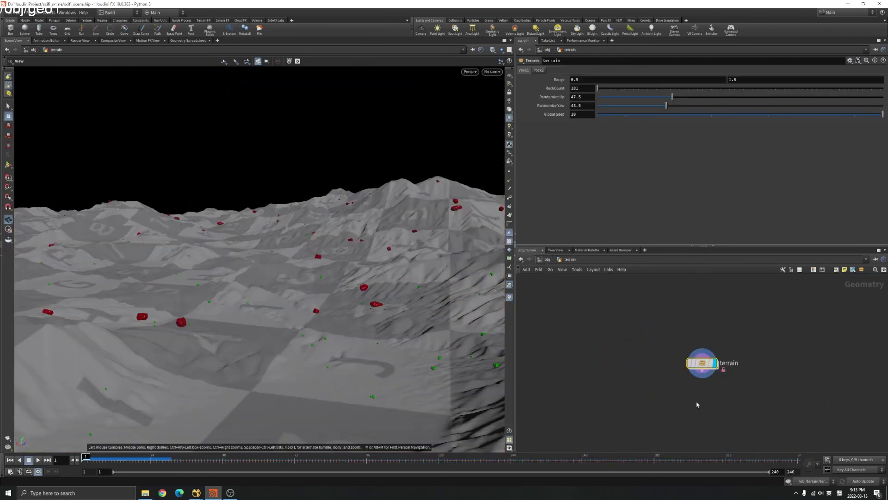
pyautogui.moveTo(553, 310); pyautogui.dragTo(846, 456)
pyautogui.doubleClick(655, 356)
pyautogui.scroll(-1, 705, 369)
pyautogui.scroll(-4, 634, 303)
pyautogui.moveTo(620, 281); pyautogui.dragTo(796, 421)
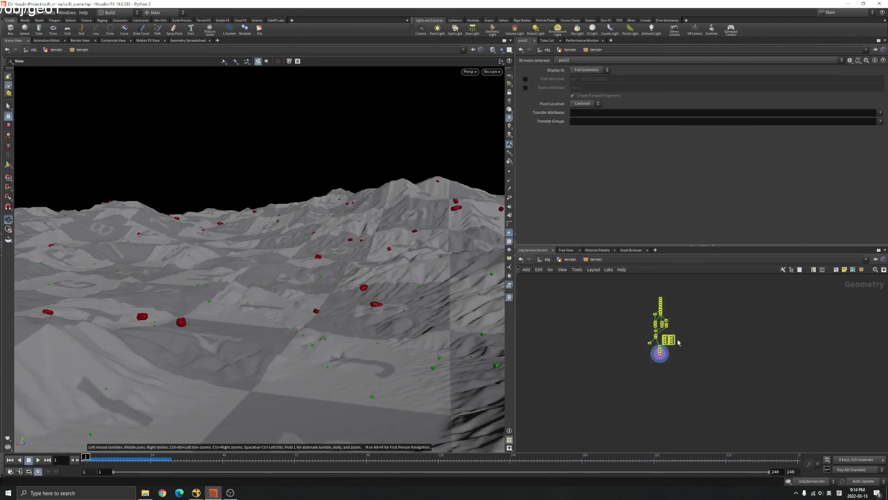
pyautogui.scroll(4, 620, 298)
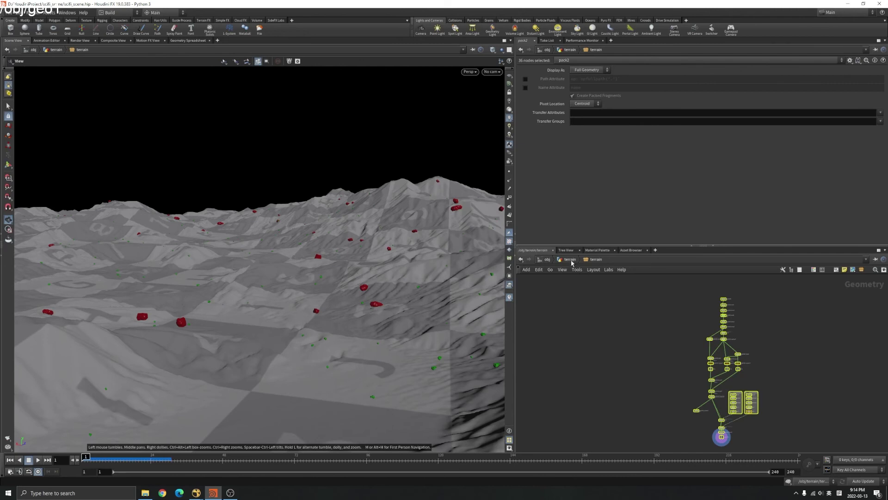
# Check the terrain asset's own parameters and examine the rock1 and rock2 network boxes inside it.
pyautogui.click(571, 260)
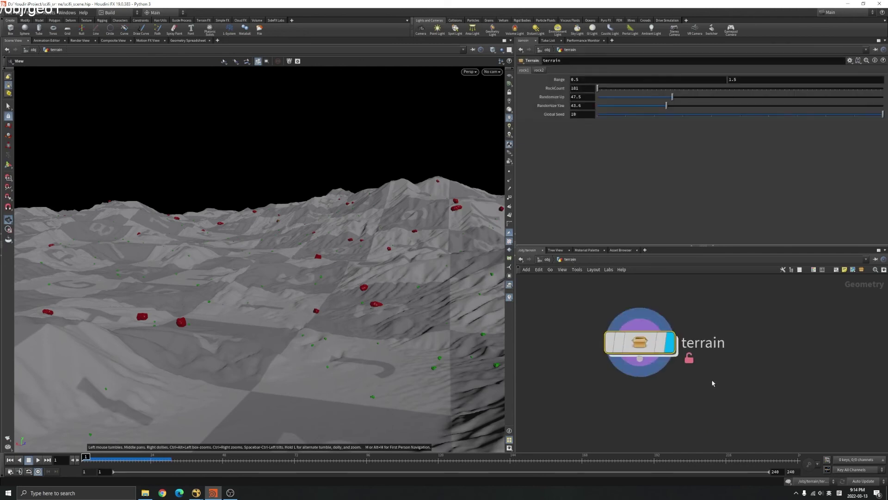
pyautogui.doubleClick(636, 347)
pyautogui.scroll(5, 735, 384)
pyautogui.scroll(-3, 741, 324)
pyautogui.moveTo(726, 384); pyautogui.dragTo(687, 346, button='middle')
pyautogui.scroll(2, 706, 378)
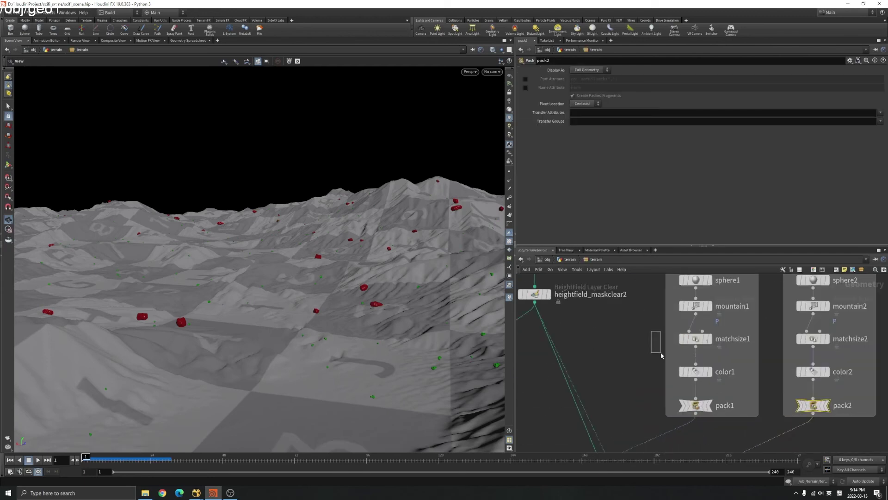
pyautogui.scroll(-4, 657, 342)
pyautogui.scroll(4, 680, 373)
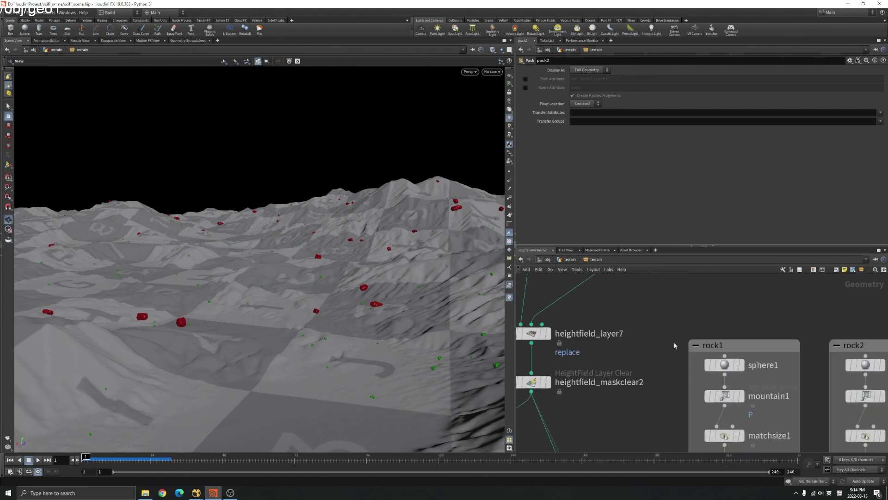
pyautogui.moveTo(661, 403); pyautogui.dragTo(642, 299, button='middle')
pyautogui.moveTo(640, 438); pyautogui.dragTo(641, 391, button='middle')
pyautogui.scroll(-4, 665, 384)
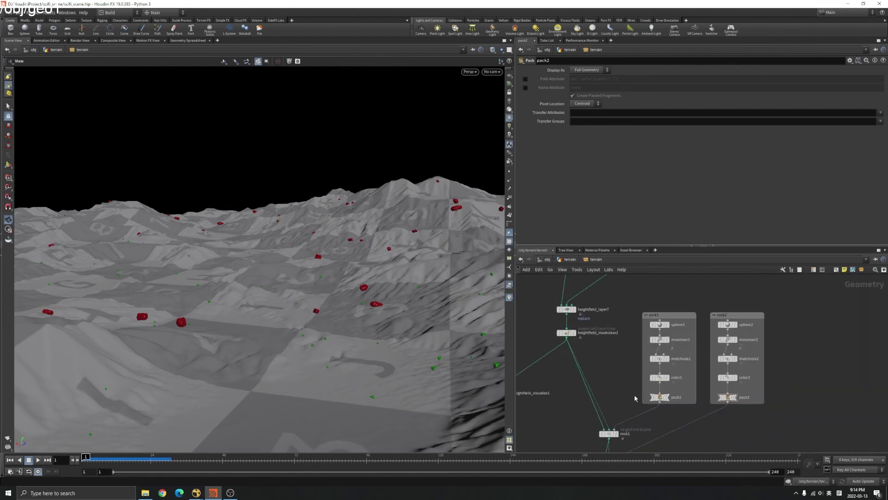
pyautogui.moveTo(638, 299); pyautogui.dragTo(700, 408)
pyautogui.moveTo(654, 427); pyautogui.dragTo(687, 350, button='middle')
pyautogui.scroll(2, 687, 350)
pyautogui.scroll(2, 686, 353)
# Examine the linked scatter, range and randomize parameters on the rock1 and rock2 HeightField Scatter nodes.
pyautogui.click(610, 364)
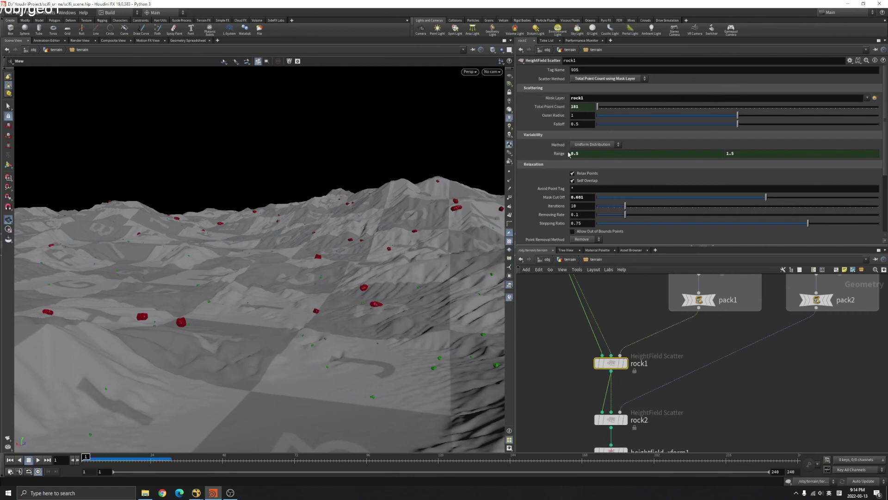
pyautogui.scroll(-3, 751, 352)
pyautogui.moveTo(769, 381); pyautogui.dragTo(753, 373, button='middle')
pyautogui.scroll(2, 657, 376)
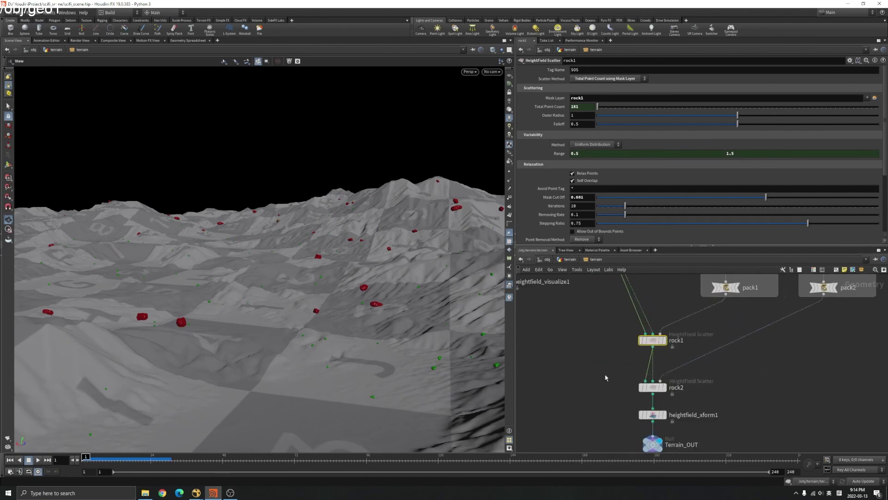
pyautogui.click(649, 387)
pyautogui.scroll(-5, 560, 185)
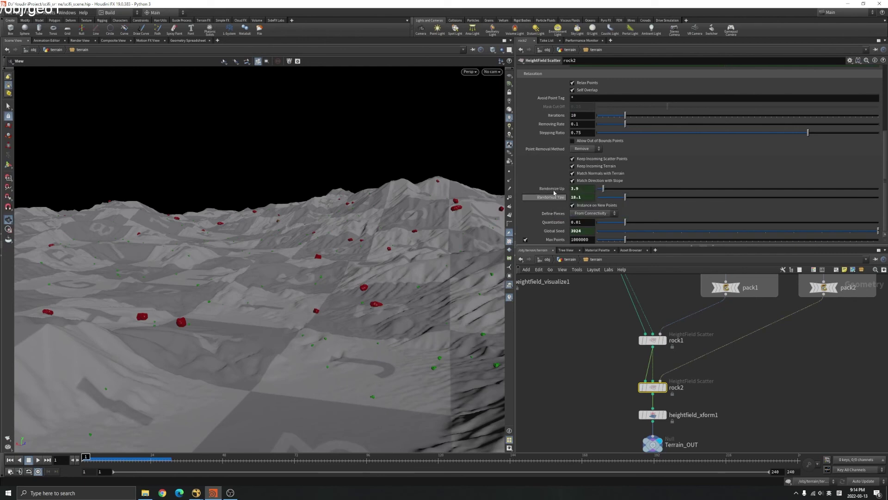
pyautogui.scroll(2, 668, 413)
pyautogui.scroll(-6, 672, 407)
# Look over the upstream heightfield nodes of the terrain network and return to the object-level network.
pyautogui.moveTo(763, 324); pyautogui.dragTo(749, 373, button='middle')
pyautogui.scroll(-1, 716, 333)
pyautogui.scroll(2, 716, 332)
pyautogui.moveTo(715, 332); pyautogui.dragTo(715, 360, button='middle')
pyautogui.moveTo(698, 305); pyautogui.dragTo(702, 361, button='middle')
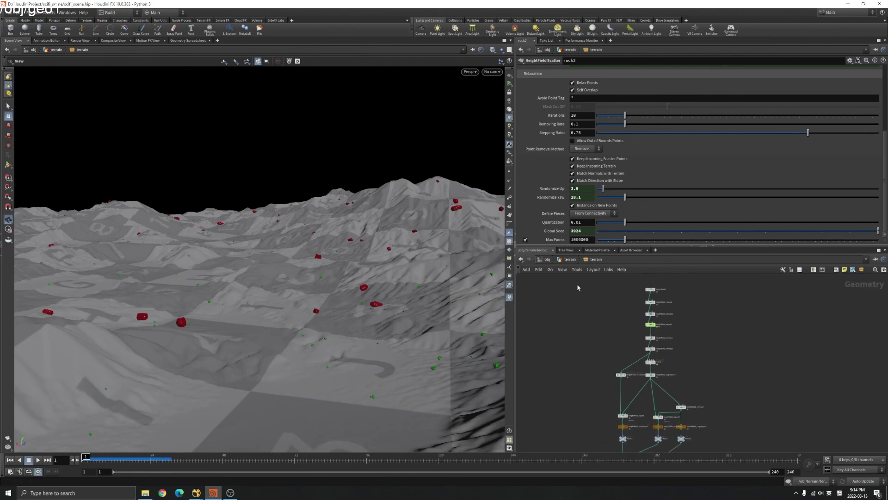
pyautogui.click(572, 260)
pyautogui.click(548, 260)
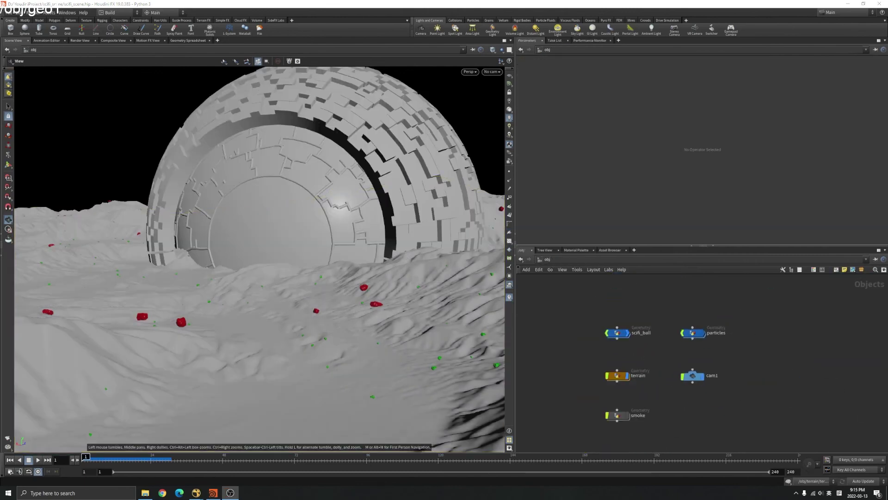
pyautogui.scroll(-2, 758, 340)
pyautogui.press('h')
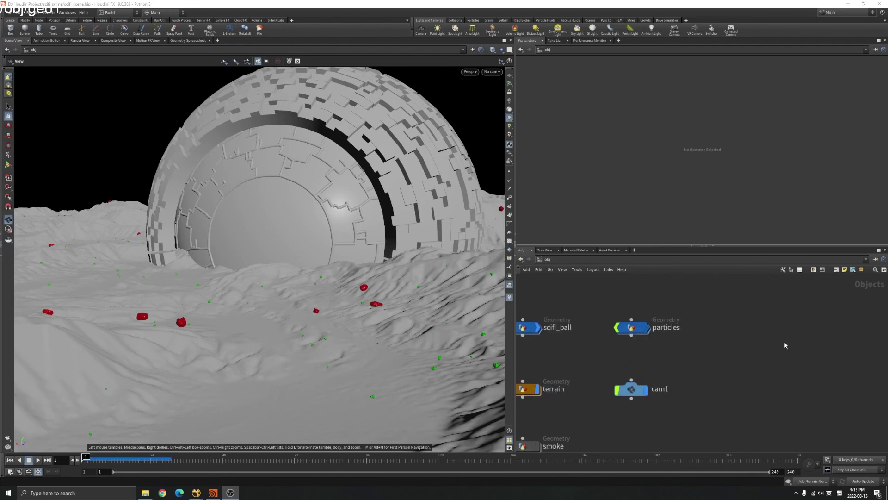
# Switch to File Explorer and open the niagara folder of the scifi_scene project to examine its exported file.
pyautogui.click(144, 494)
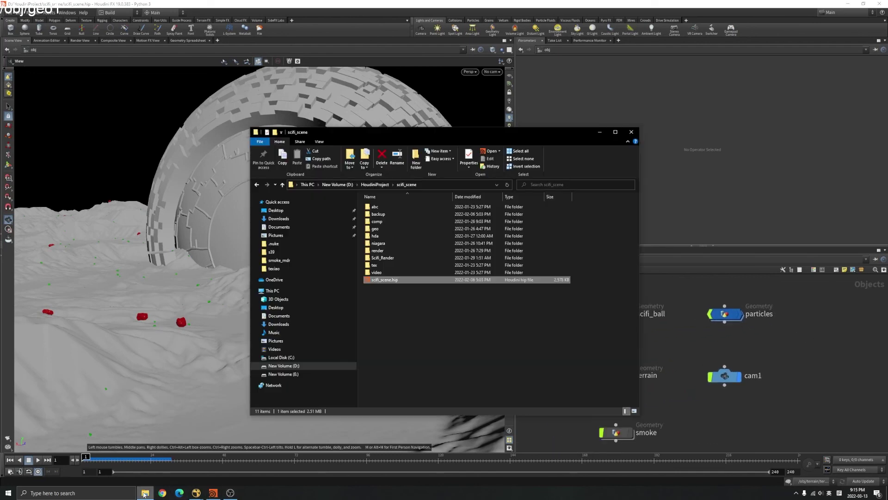
pyautogui.click(511, 347)
pyautogui.moveTo(439, 132); pyautogui.dragTo(517, 174)
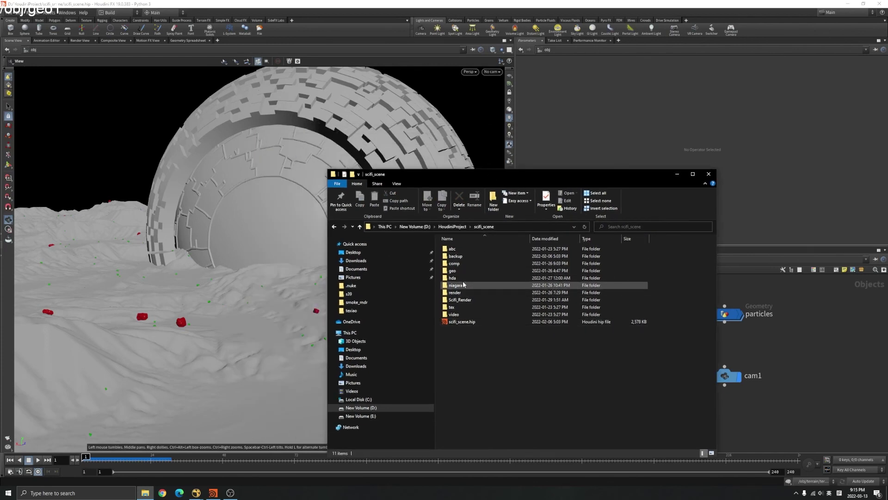
pyautogui.doubleClick(463, 284)
pyautogui.moveTo(517, 258); pyautogui.dragTo(459, 253)
# Switch back to Houdini, open the particles object's network and inspect the niagara1 ROP's export settings.
pyautogui.moveTo(755, 334); pyautogui.dragTo(786, 351, button='middle')
pyautogui.scroll(3, 781, 346)
pyautogui.doubleClick(738, 323)
pyautogui.scroll(2, 730, 383)
pyautogui.moveTo(726, 449); pyautogui.dragTo(594, 388)
pyautogui.moveTo(636, 133); pyautogui.dragTo(608, 141)
pyautogui.click(726, 353)
# Switch to File Explorer and open the scifi_scene project's hda folder to examine the saved scifi_ship.hda and terrain.hda files.
pyautogui.click(144, 492)
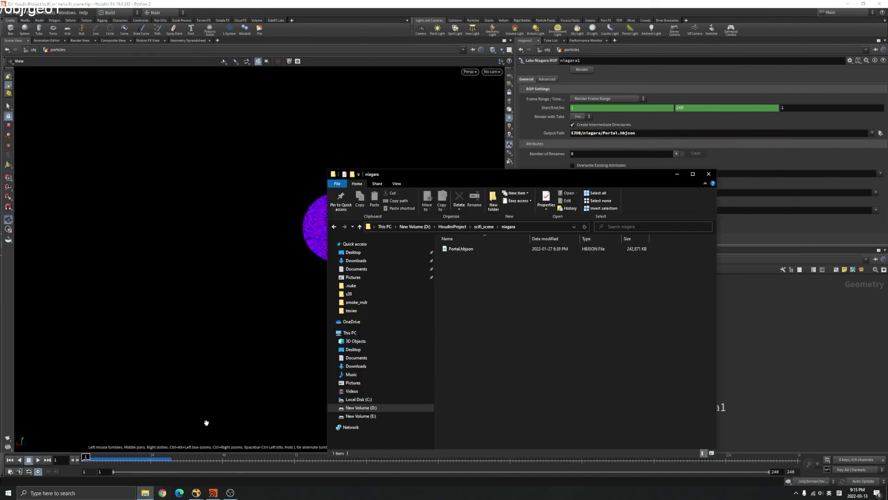
pyautogui.click(483, 226)
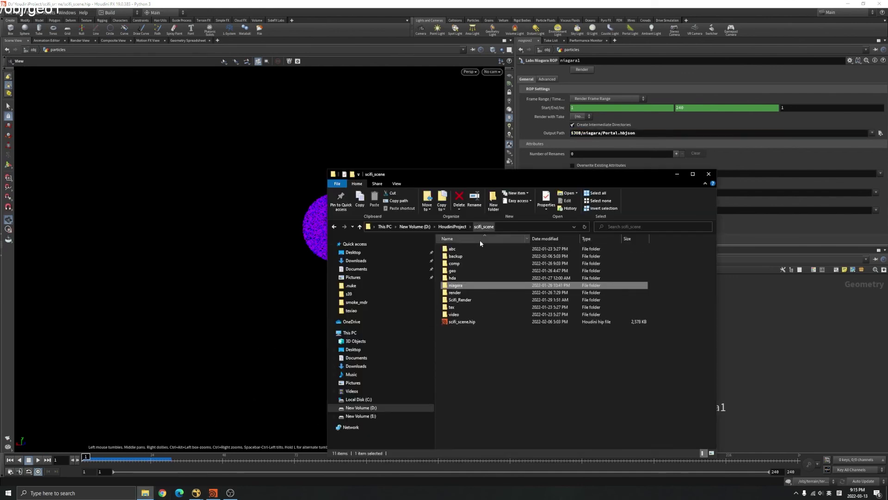
pyautogui.doubleClick(463, 276)
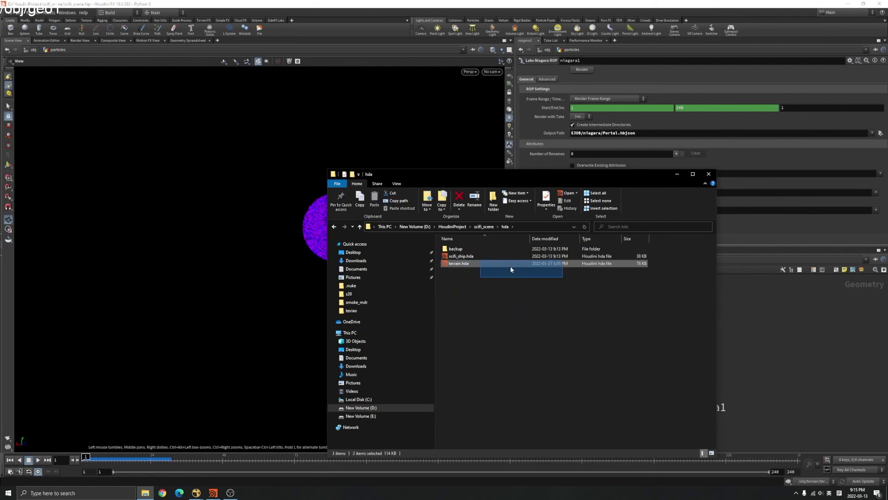
pyautogui.moveTo(568, 286); pyautogui.dragTo(459, 254)
pyautogui.click(525, 287)
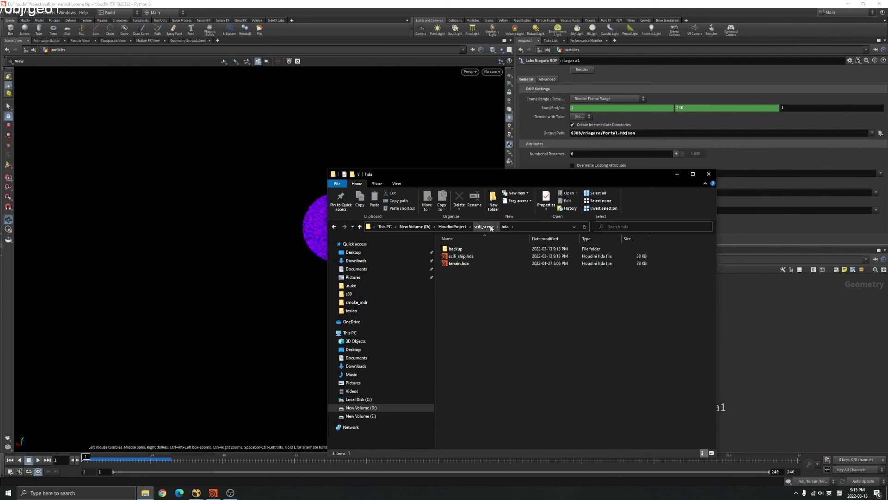